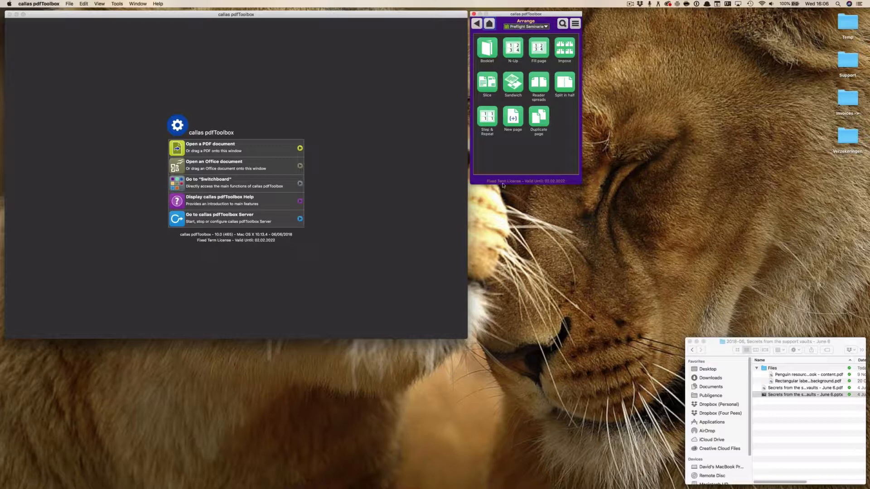
Open the Rectangular label PDF and run Step & Repeat on it, 3 across by 5 down, with 5 mm spacing and cut marks
left_click(489, 127)
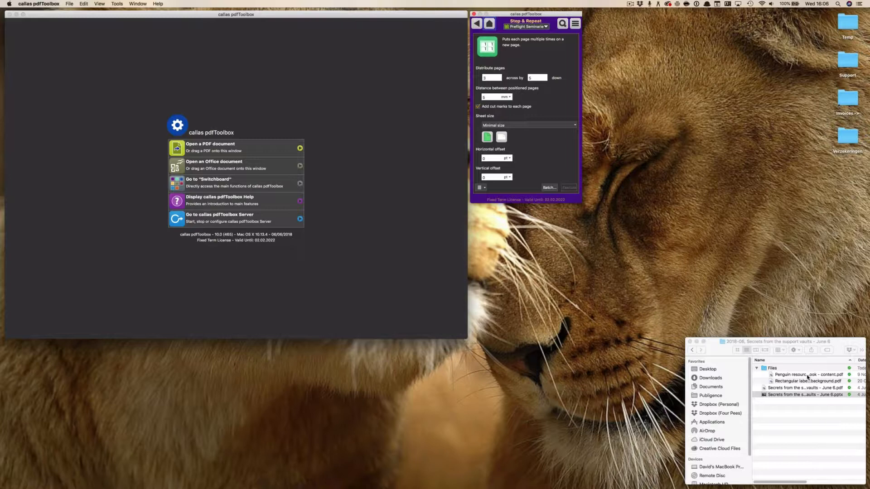
left_click_drag(806, 382, 392, 152)
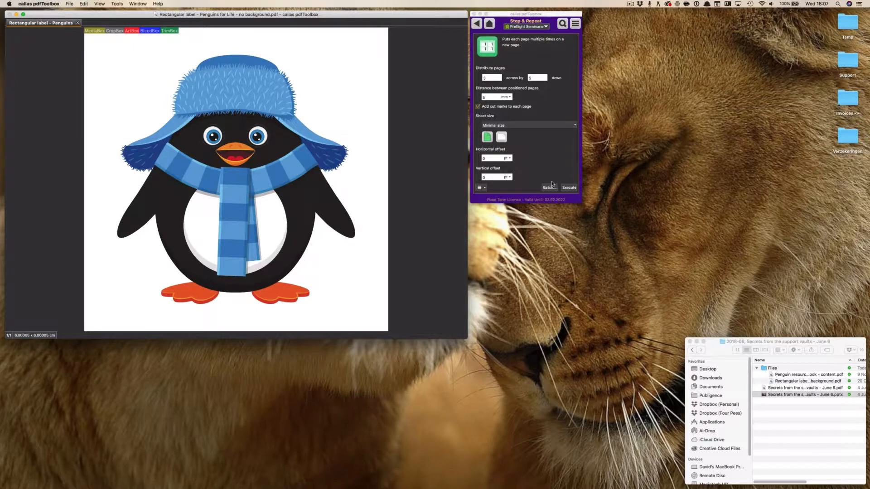
left_click(566, 188)
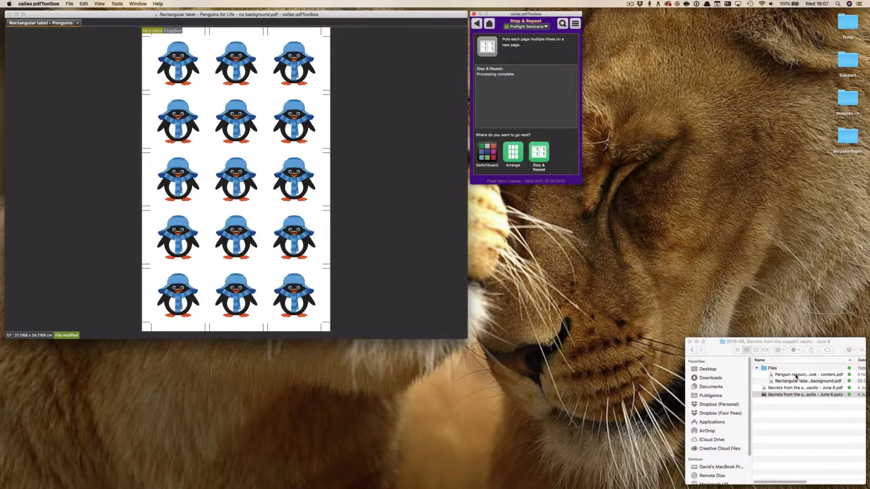
Open Penguin resource book - content.pdf alongside the label document and browse its pages
left_click_drag(796, 376, 378, 170)
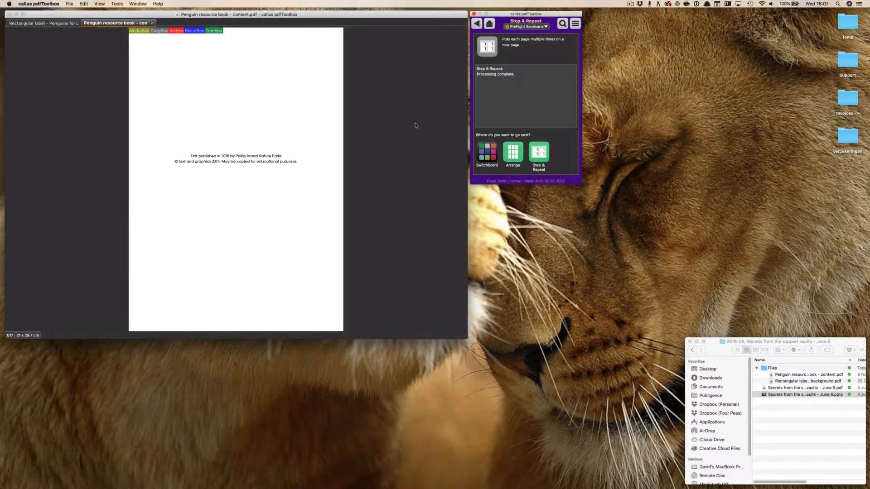
scroll(365, 189, "down", 4)
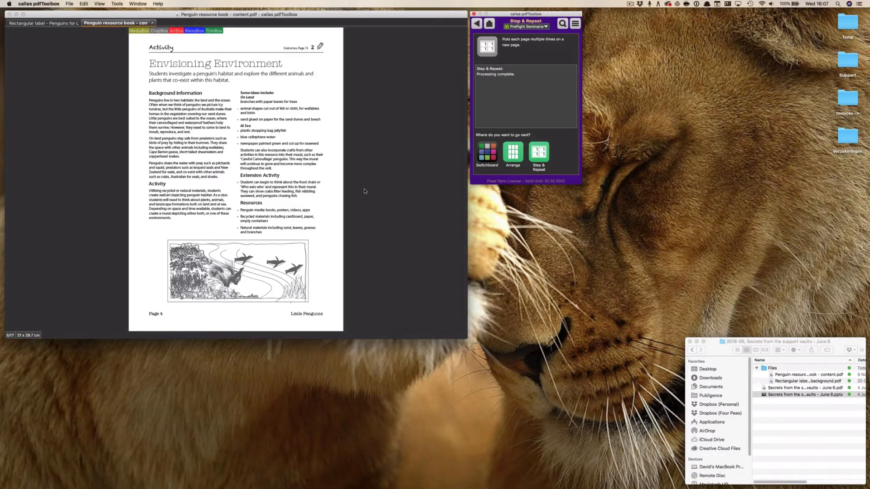
scroll(365, 190, "up", 4)
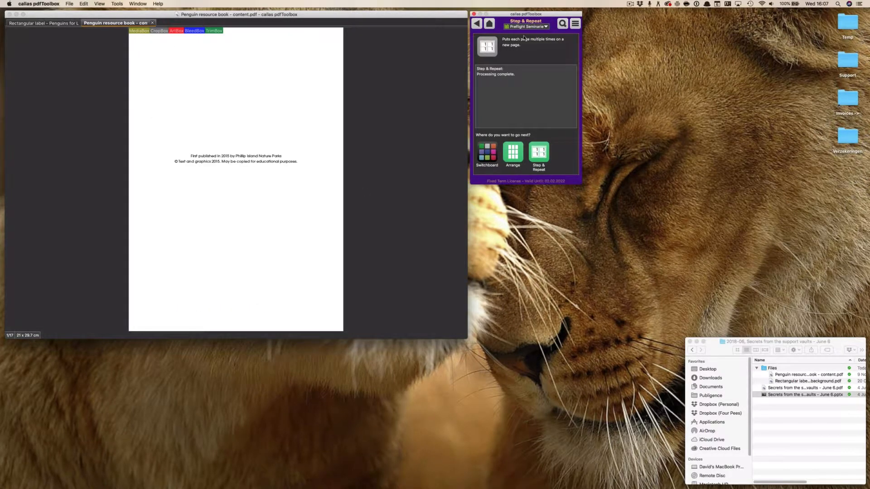
Run the Booklet arrangement on the Penguin resource book with minimal sheet size, zero offsets and no cut marks
left_click(477, 23)
left_click(477, 23)
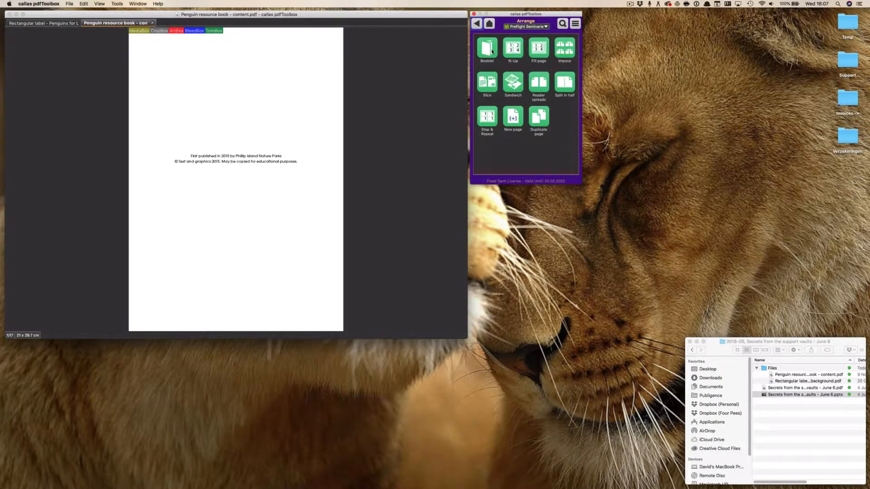
left_click(492, 51)
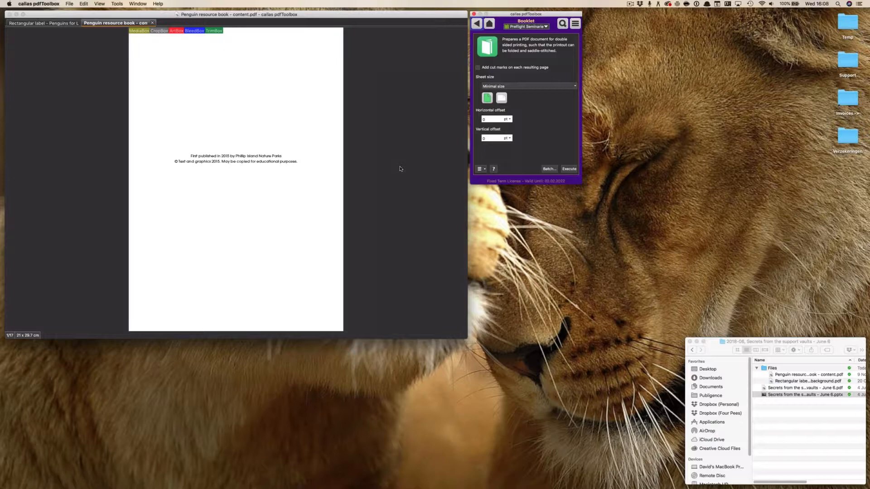
left_click(570, 169)
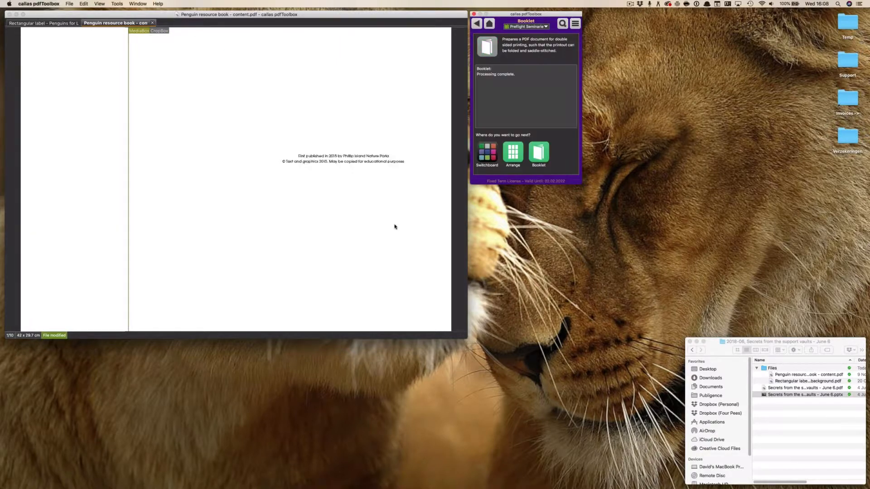
Examine the page order on the imposed booklet spreads, then return to the first sheet
scroll(394, 227, "up", 1)
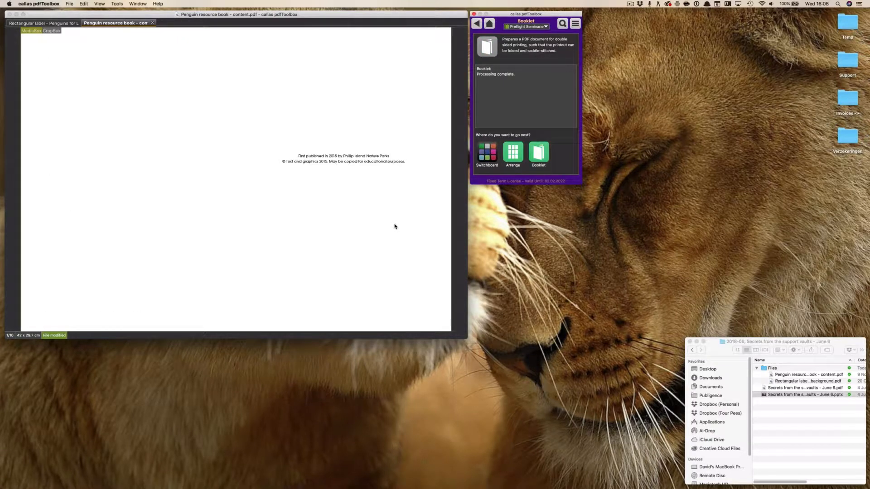
scroll(394, 226, "down", 1)
scroll(394, 226, "down", 1)
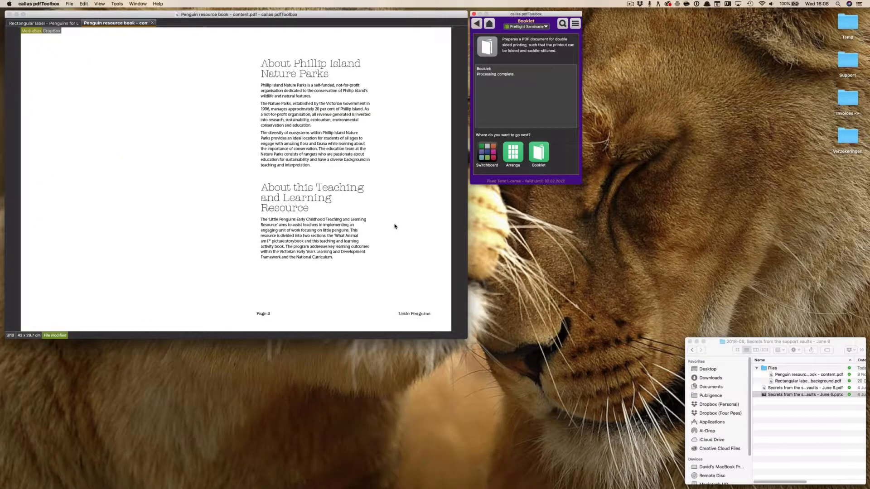
scroll(394, 227, "down", 1)
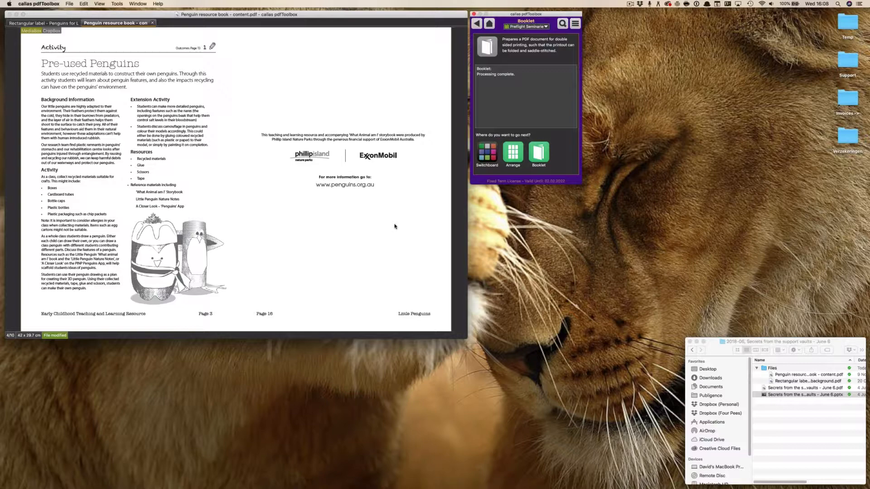
scroll(395, 227, "down", 2)
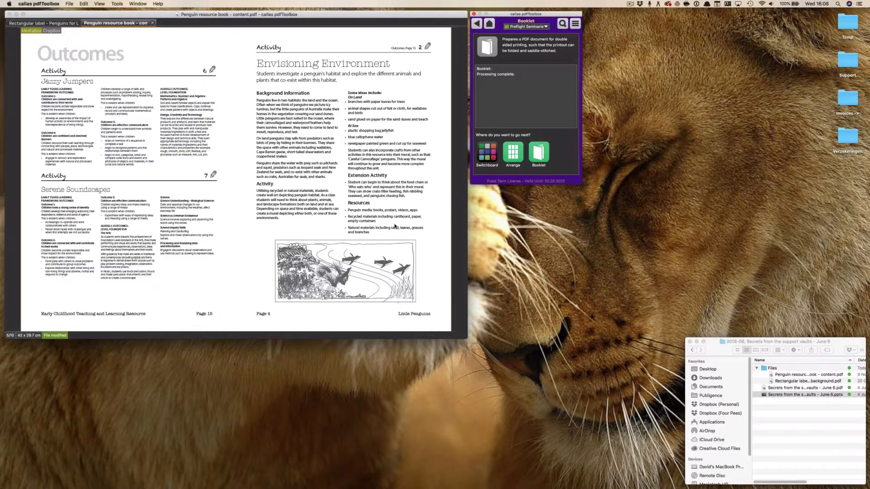
scroll(394, 226, "down", 1)
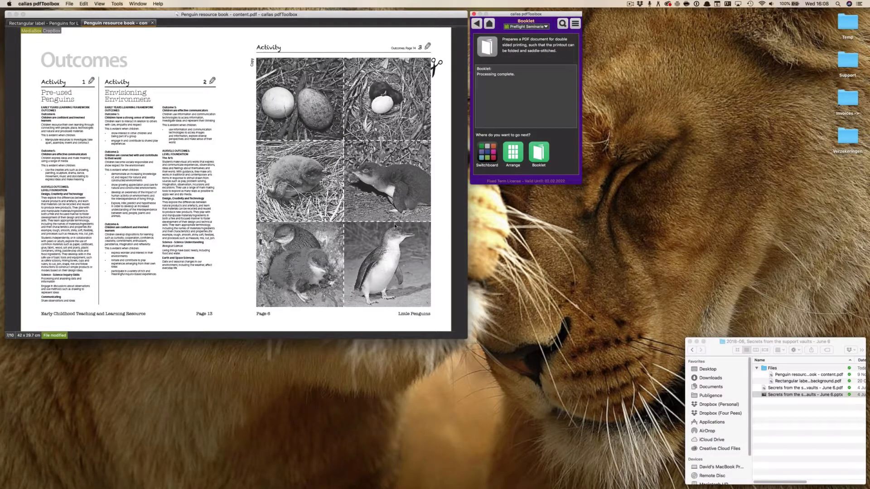
scroll(394, 226, "down", 2)
scroll(394, 227, "up", 8)
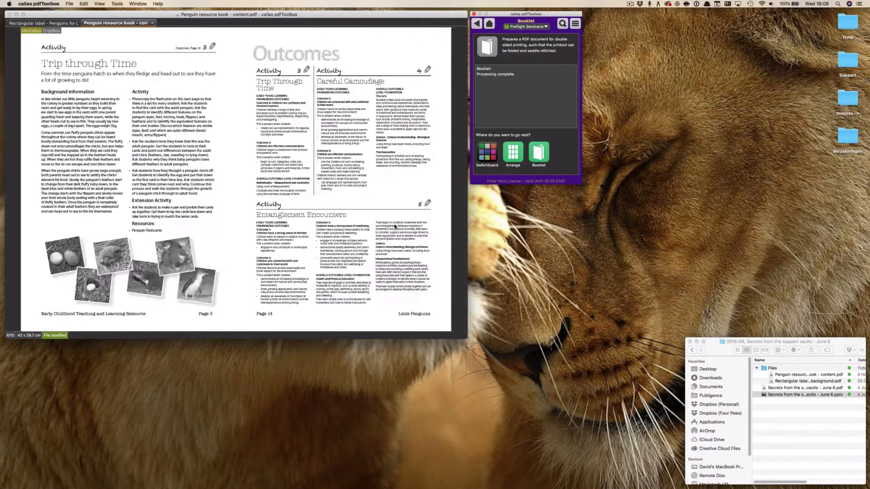
Close the booklet and the step-and-repeat label document without saving, and return to the Arrange actions
left_click(152, 22)
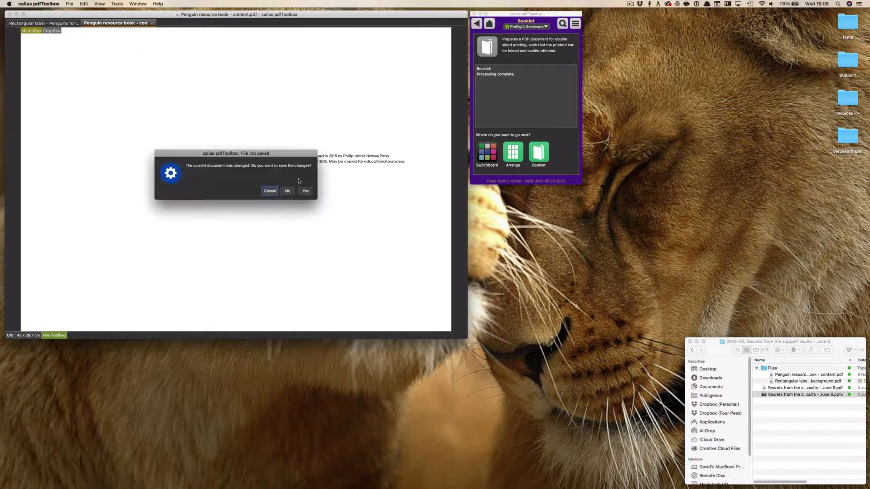
left_click(288, 191)
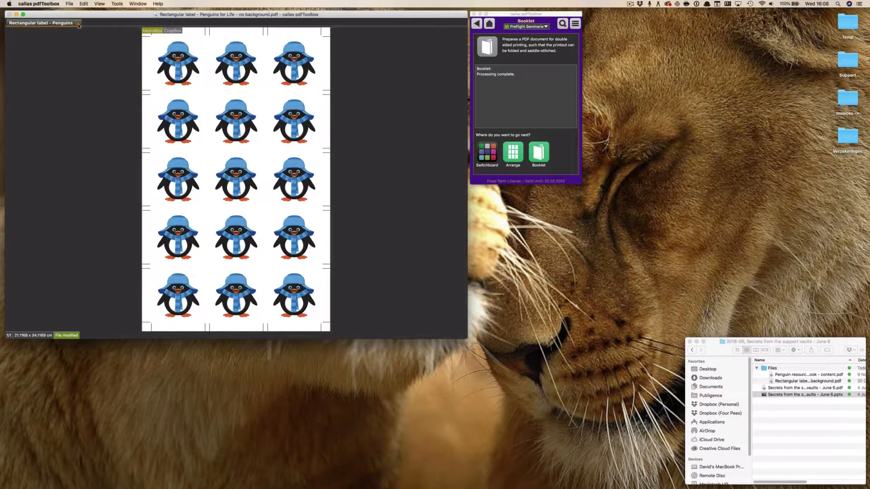
key("cmd+w")
left_click(288, 191)
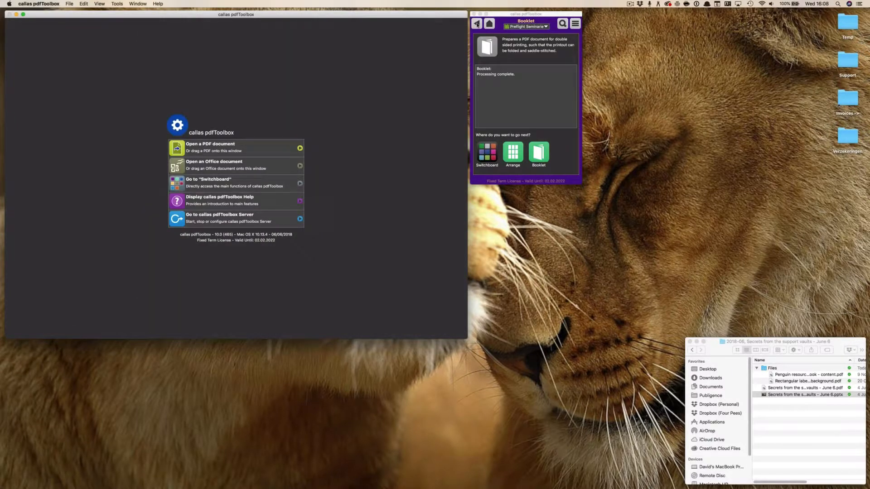
left_click(486, 40)
left_click(476, 23)
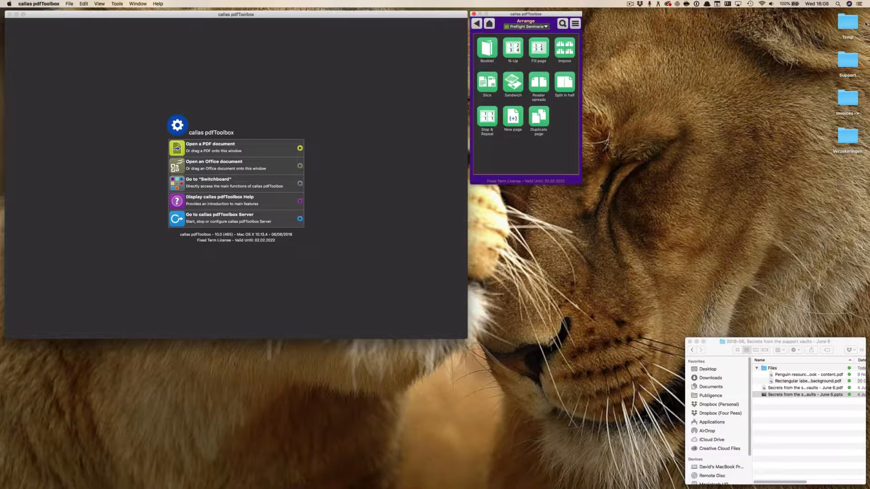
left_click(868, 58)
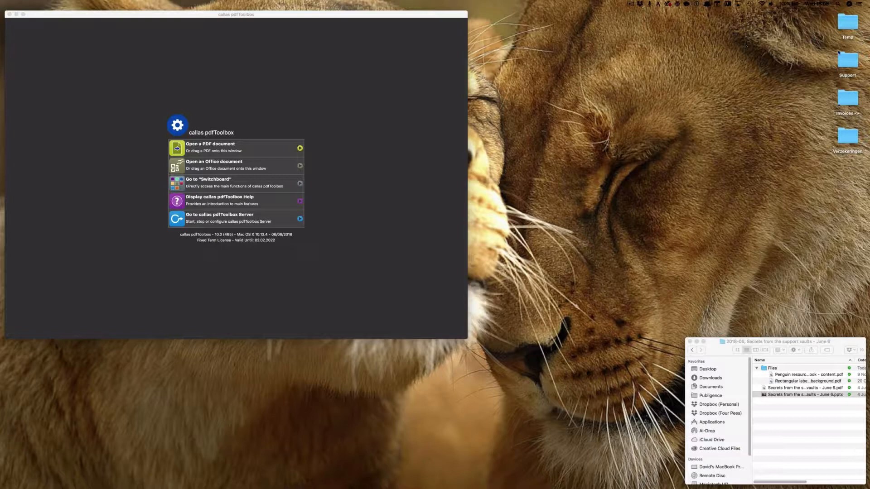
left_click(263, 120)
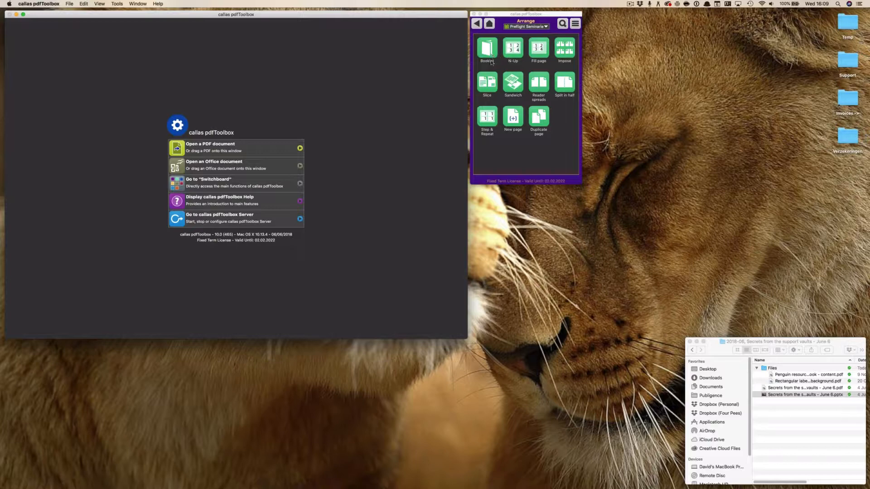
Open the Booklet action, load Penguin resource book - content.pdf again, and look through its original pages
left_click(491, 62)
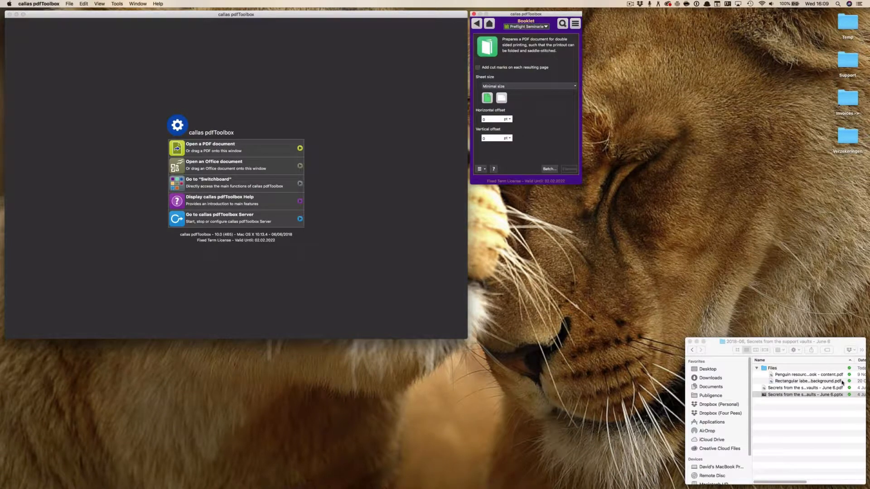
left_click_drag(832, 376, 416, 210)
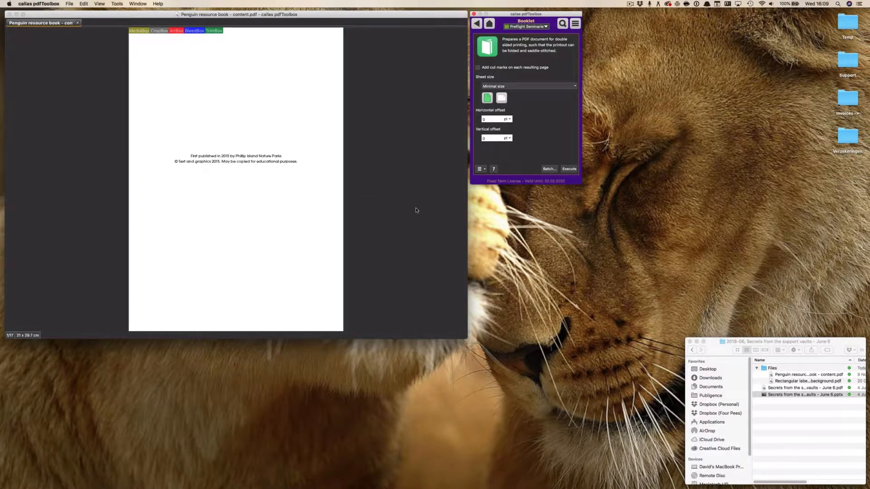
scroll(416, 210, "down", 8)
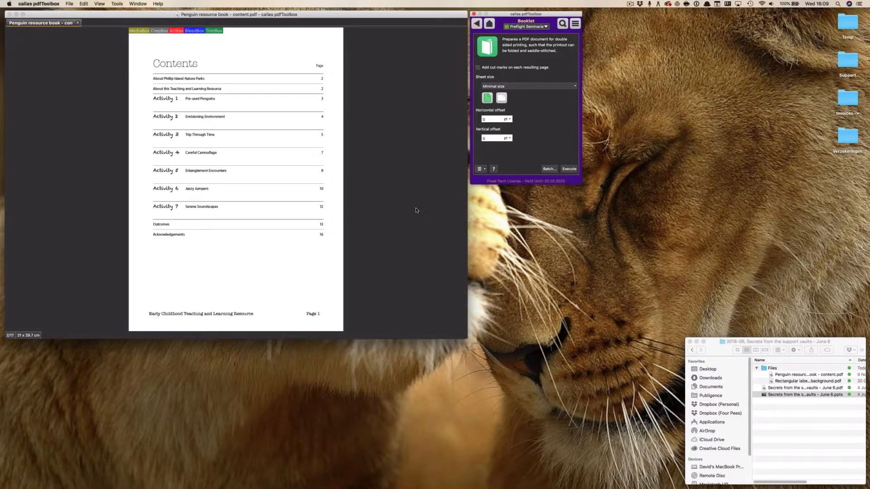
scroll(416, 210, "down", 4)
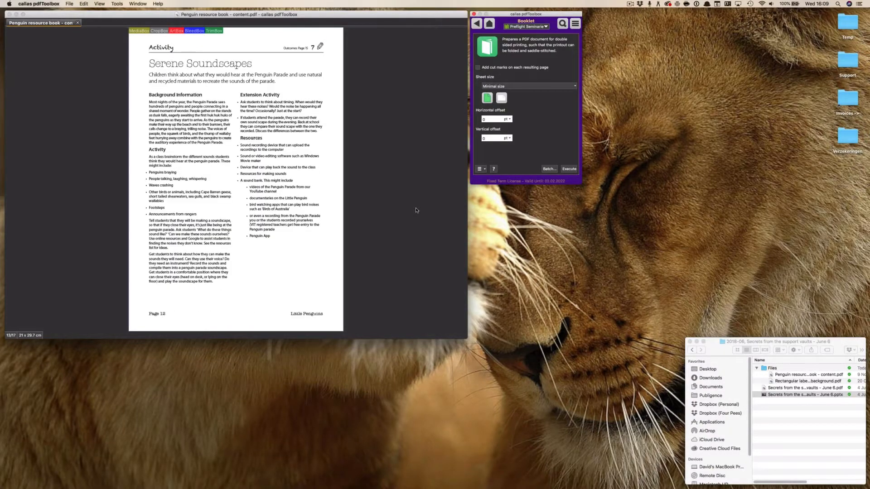
scroll(416, 210, "up", 10)
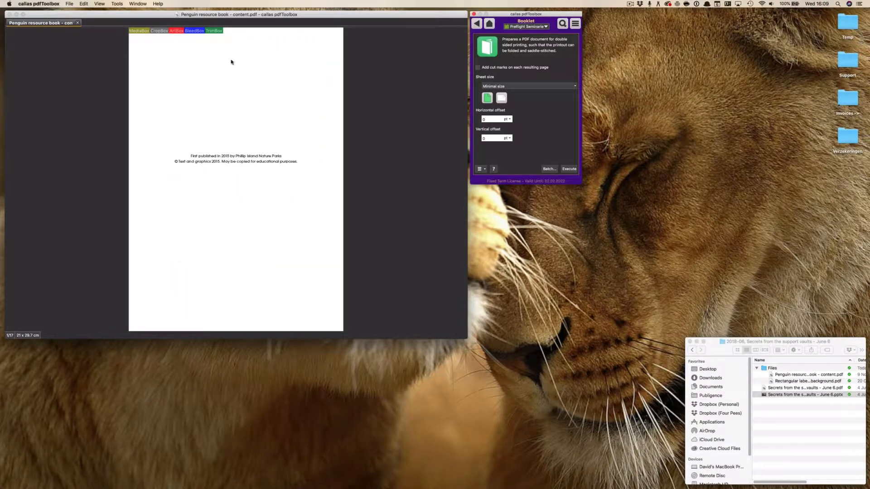
left_click(117, 4)
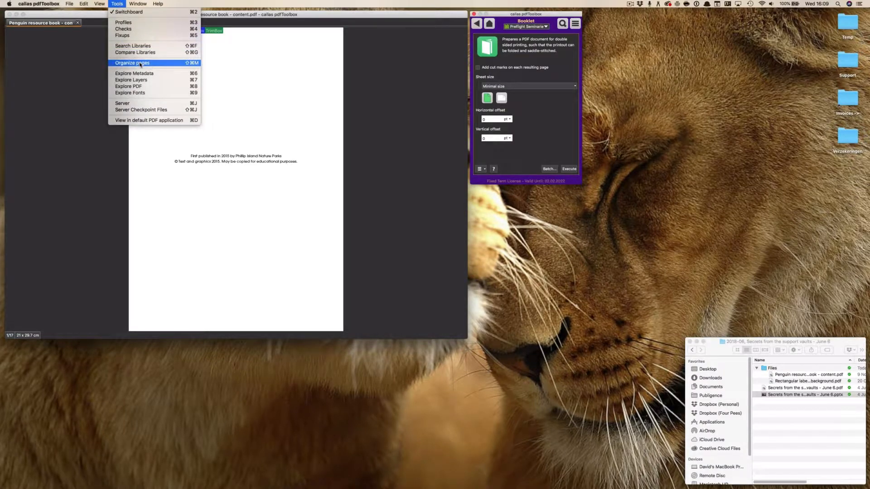
left_click(371, 86)
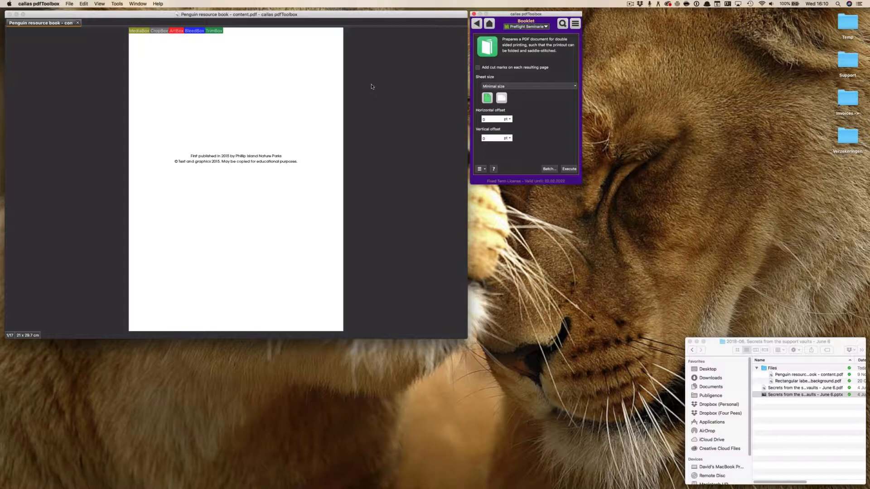
left_click(476, 25)
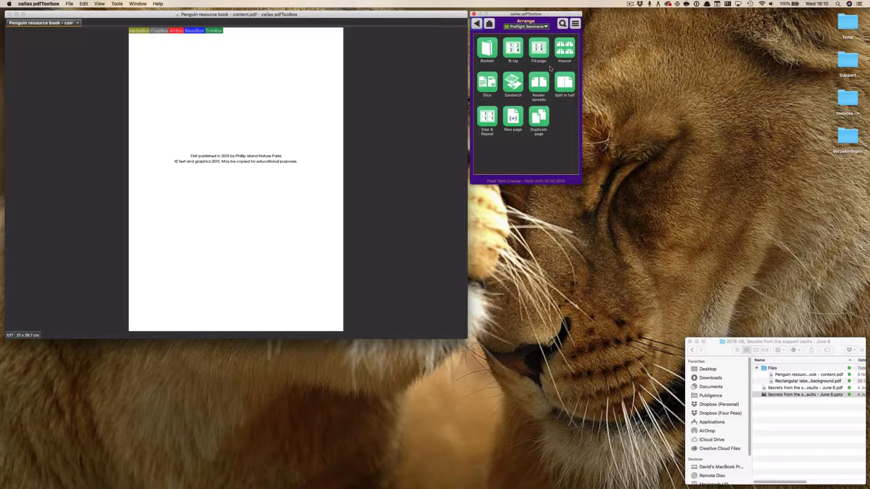
left_click(486, 118)
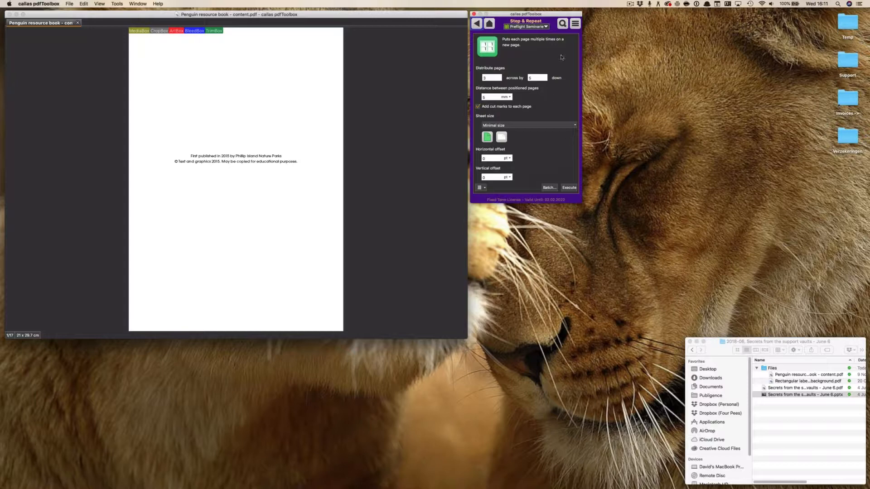
left_click(477, 23)
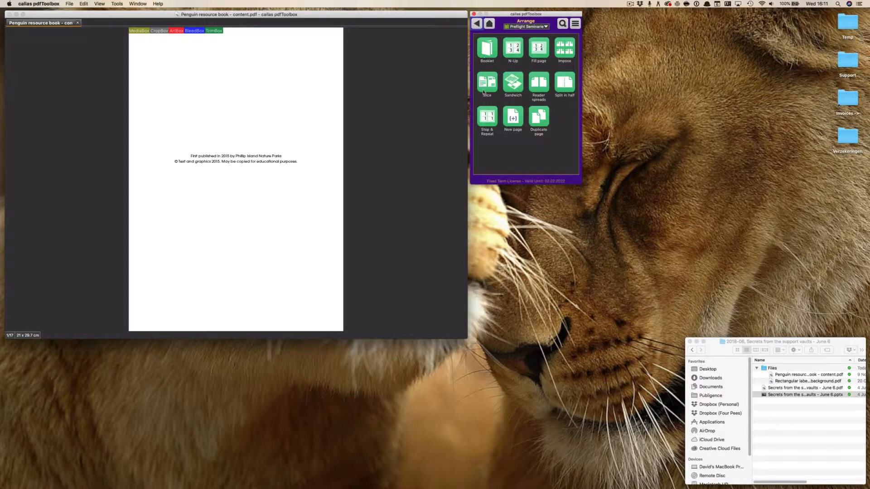
Open the Impose action and replace the open resource book with Rectangular label - Penguins for Life - no background.pdf
left_click(570, 53)
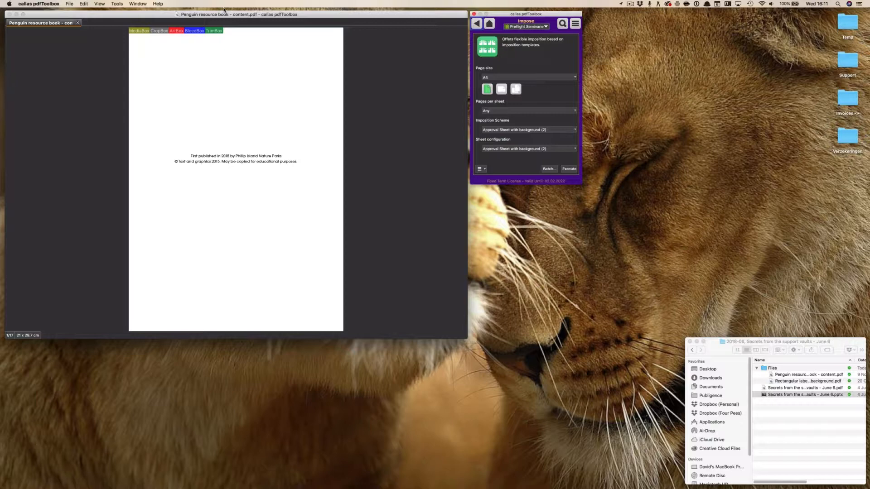
left_click(77, 22)
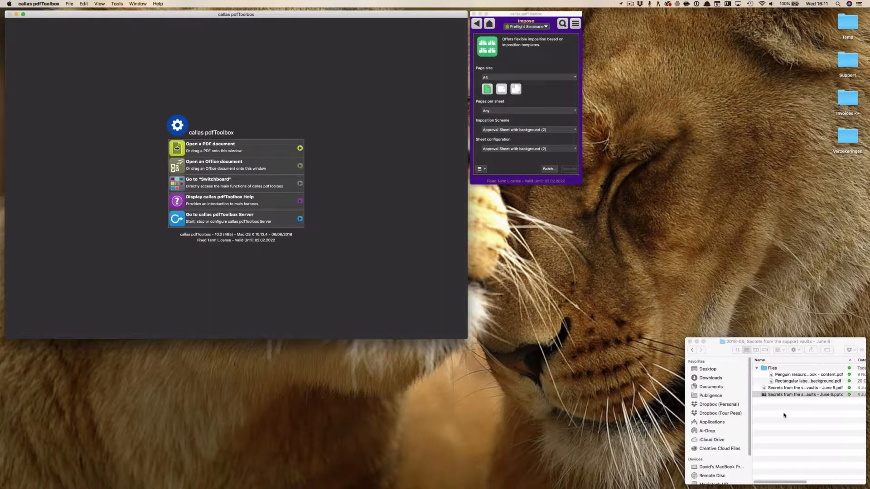
left_click_drag(338, 166, 363, 207)
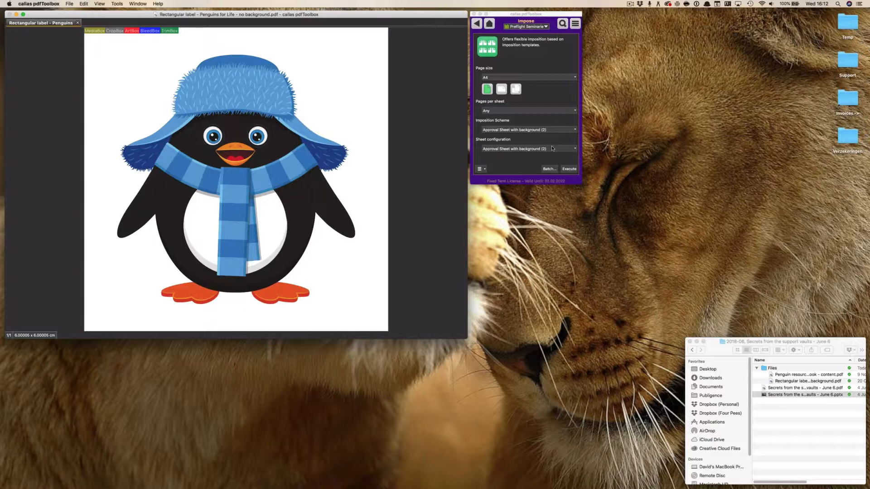
Impose the label on an A4 sheet with Approval Sheet with background (2) as imposition scheme and sheet configuration
left_click(554, 131)
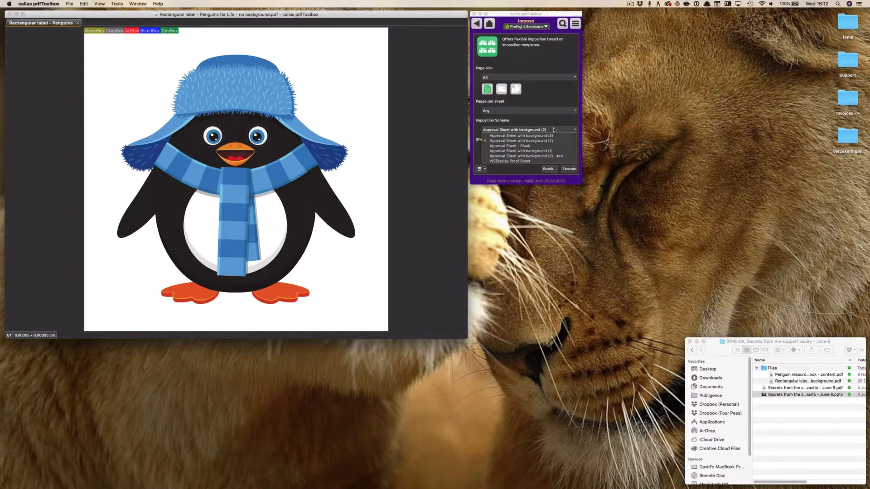
left_click(552, 123)
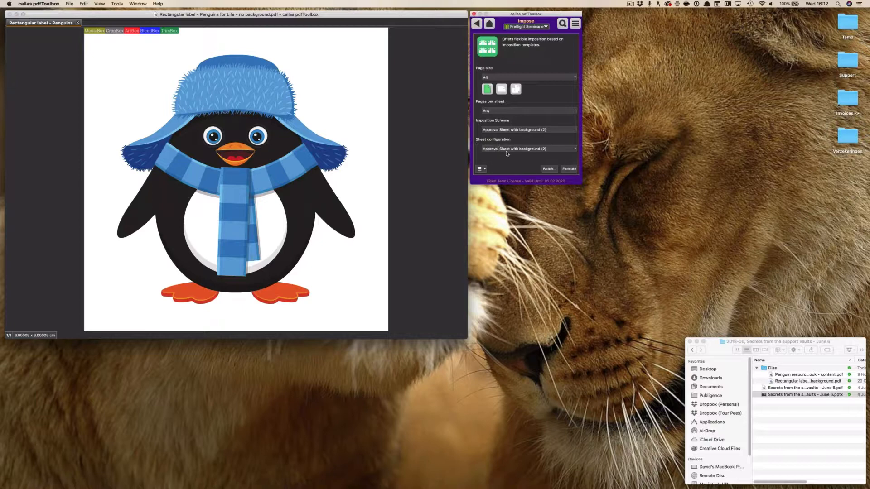
left_click(569, 169)
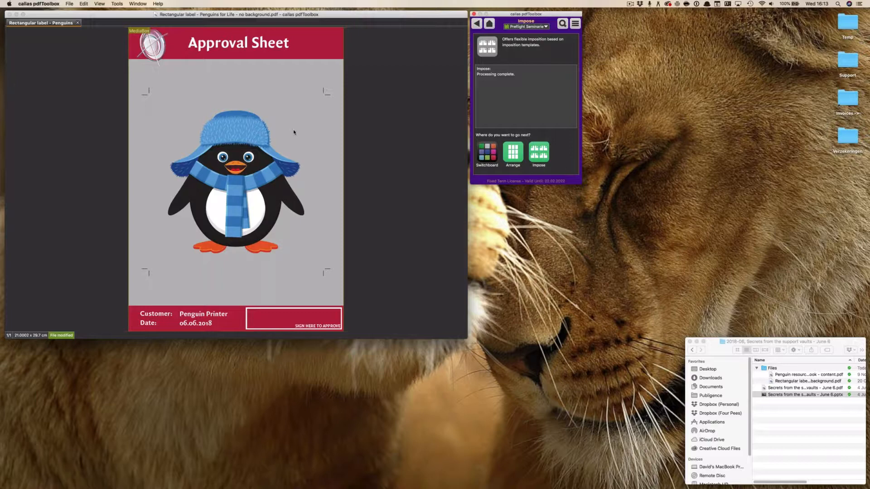
Return to the Impose settings, open the imposition configs folder in Finder, and locate Approval Sheet 2.runlist and Approval Sheet 2.sheetconfig
left_click(477, 23)
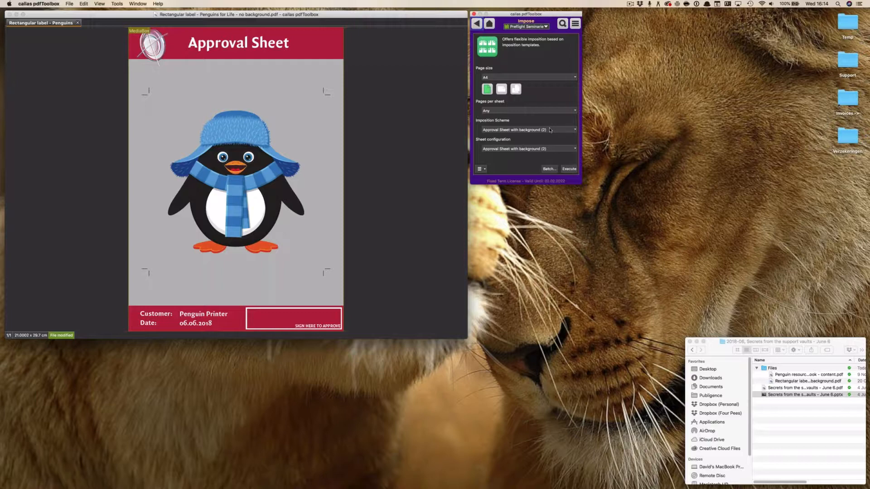
left_click(481, 169)
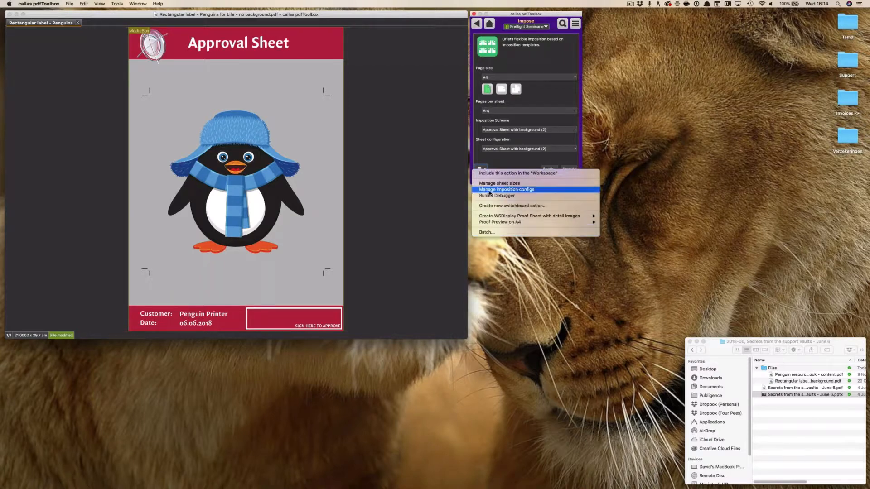
left_click(543, 192)
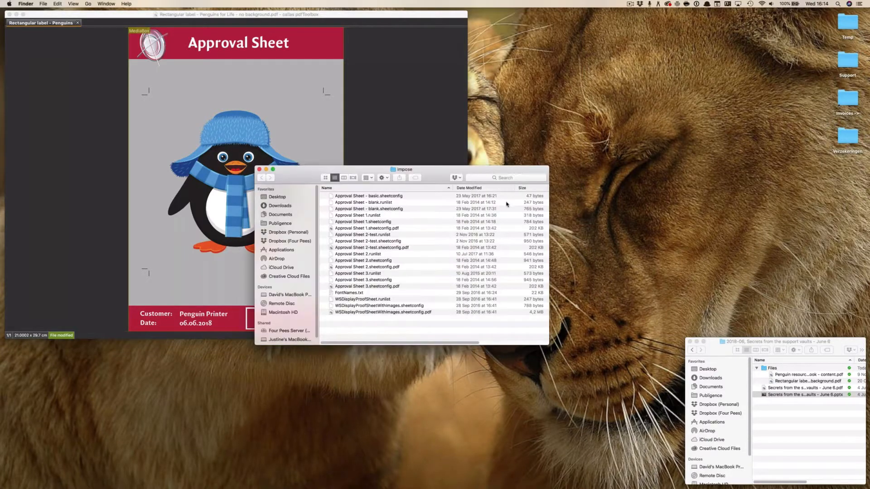
left_click_drag(492, 167, 495, 87)
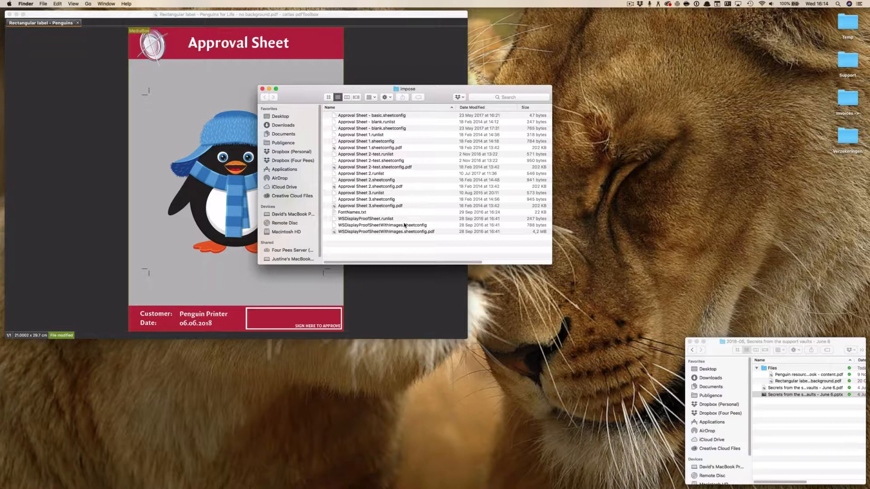
left_click(375, 174)
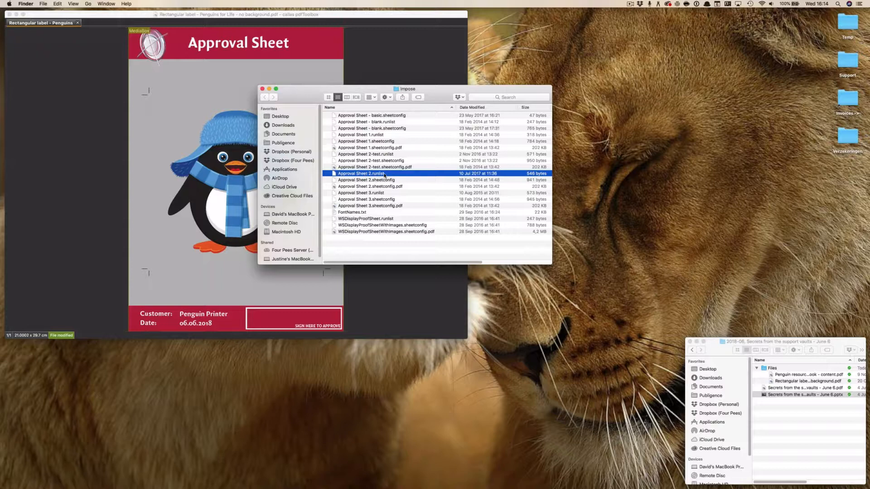
left_click(376, 181)
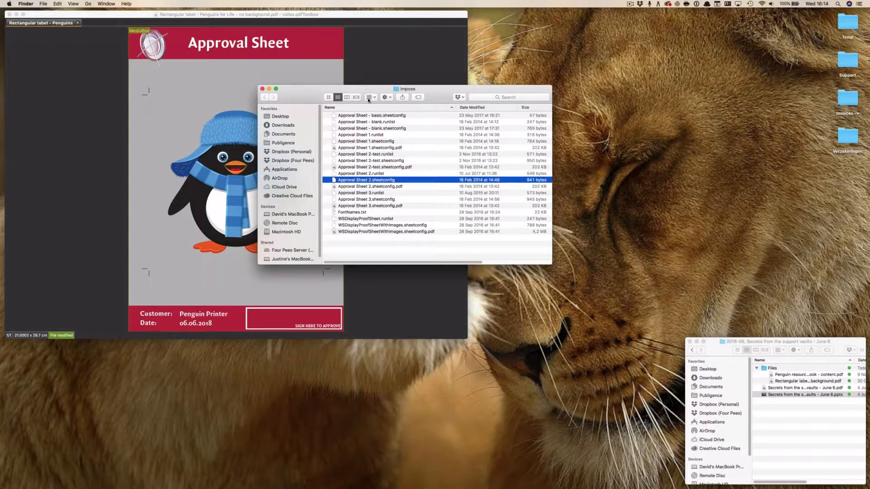
Compare the Impose folder's files with the scheme and sheet configuration chosen in pdfToolbox, and return to the folder in Finder
left_click_drag(369, 89, 362, 287)
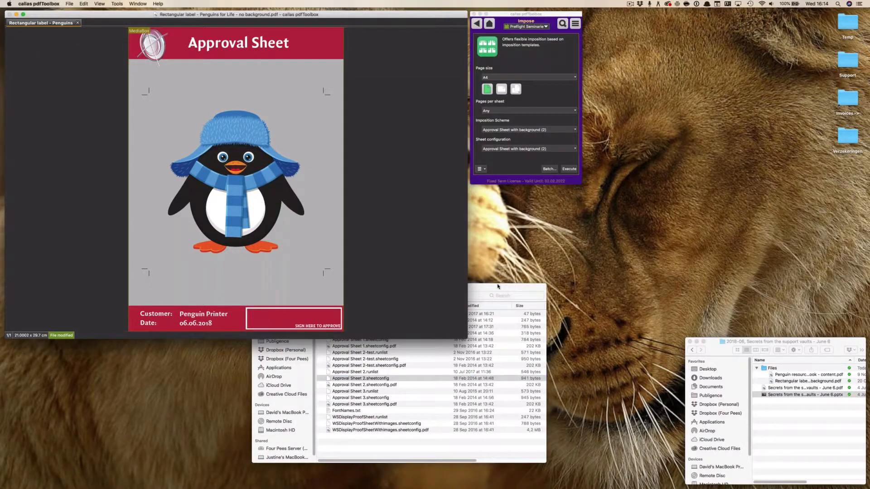
left_click_drag(500, 285, 722, 207)
left_click(408, 126)
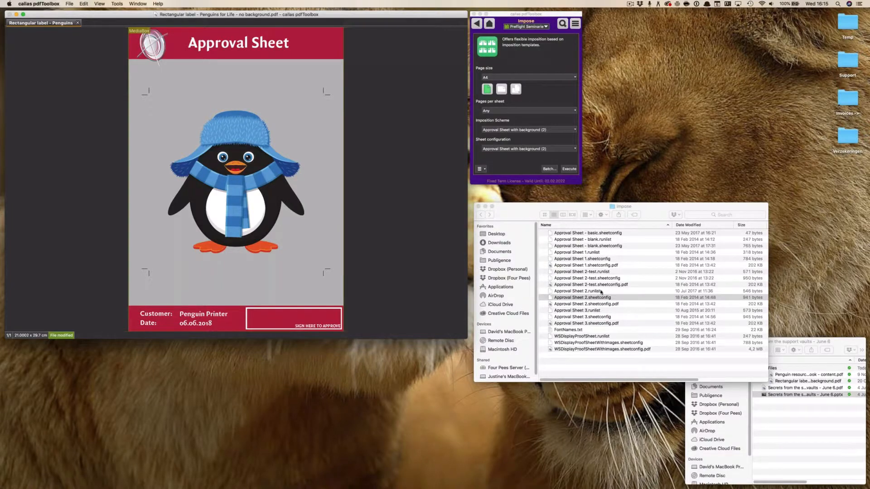
left_click(677, 204)
left_click_drag(677, 205, 458, 122)
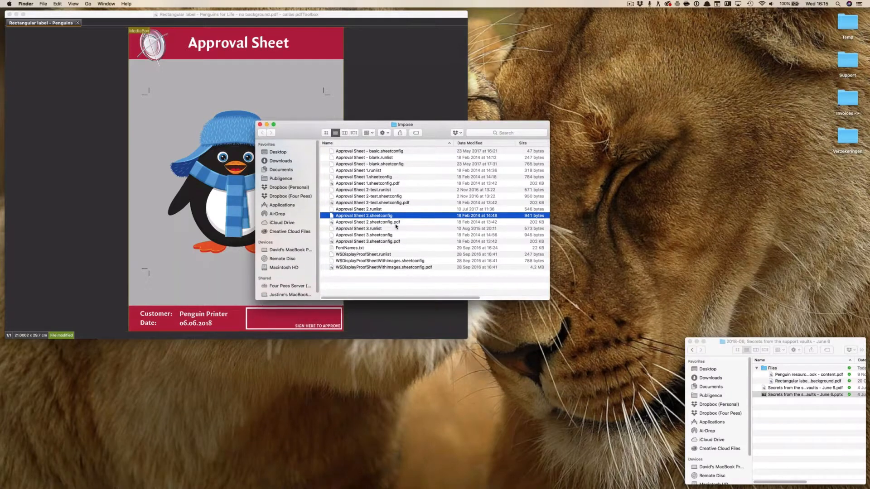
Preview the template Approval Sheet 2.sheetconfig.pdf, compare it with the imposed label sheet, and close the preview
left_click(393, 223)
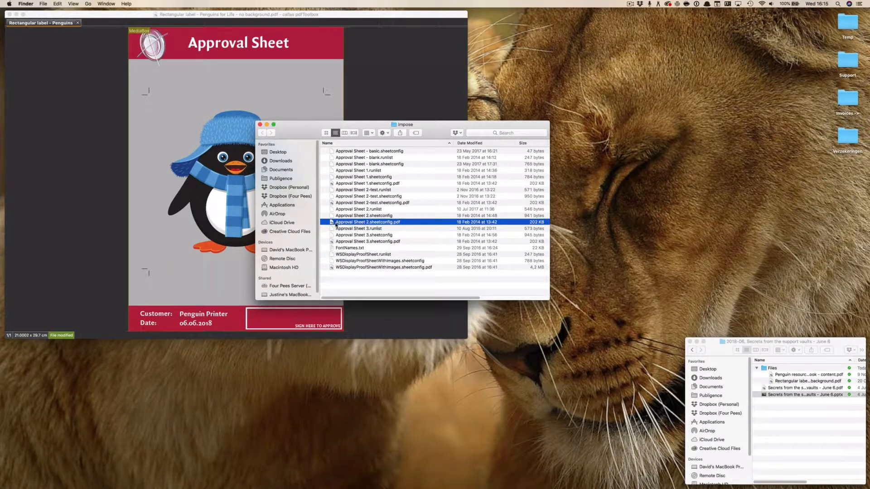
left_click(355, 217)
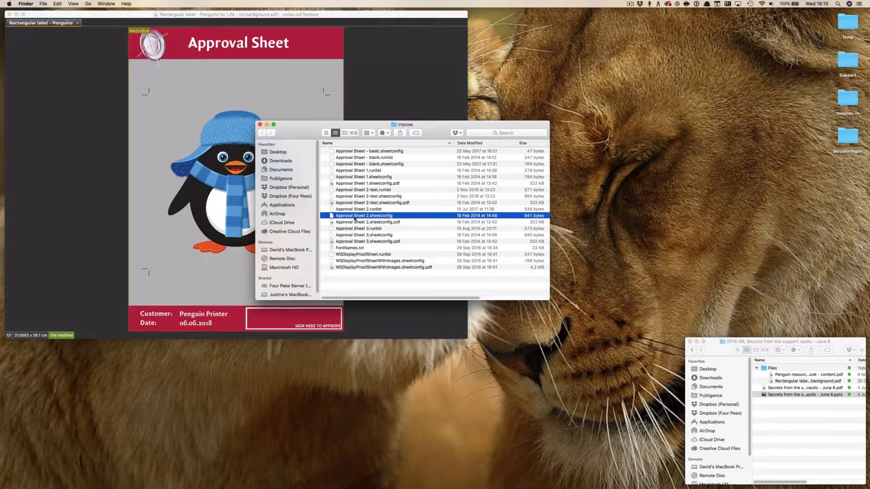
left_click(397, 223)
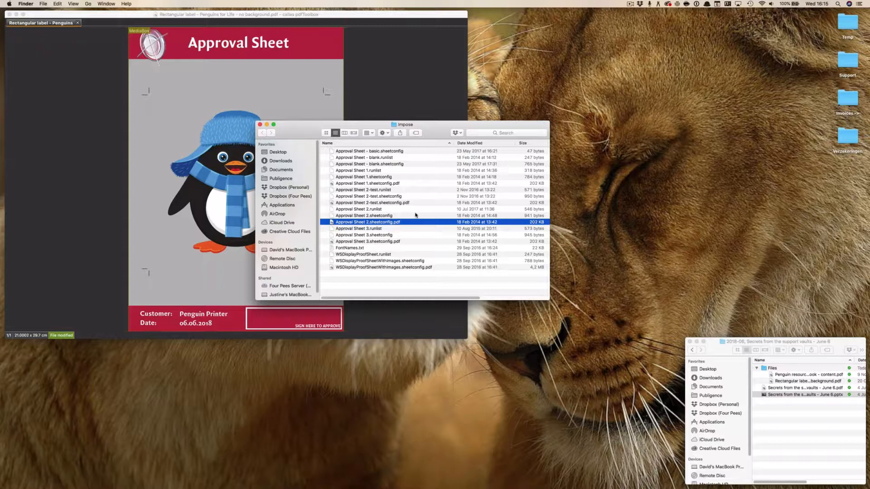
key("space")
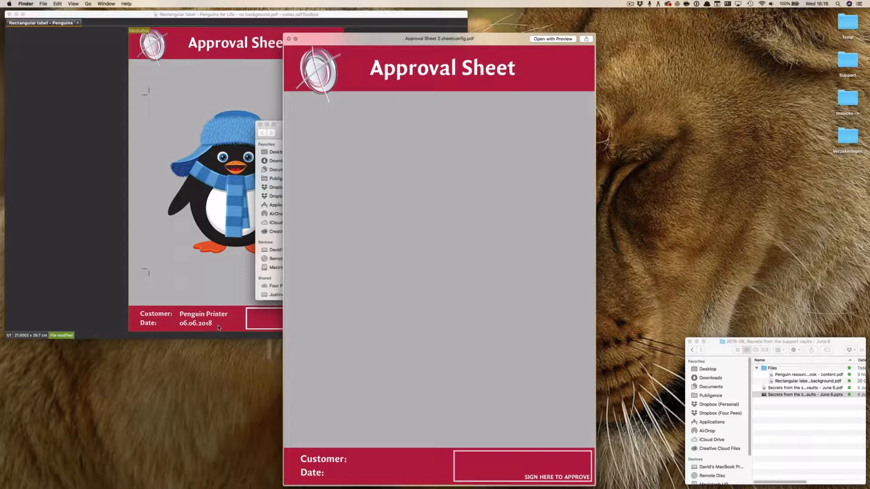
key("space")
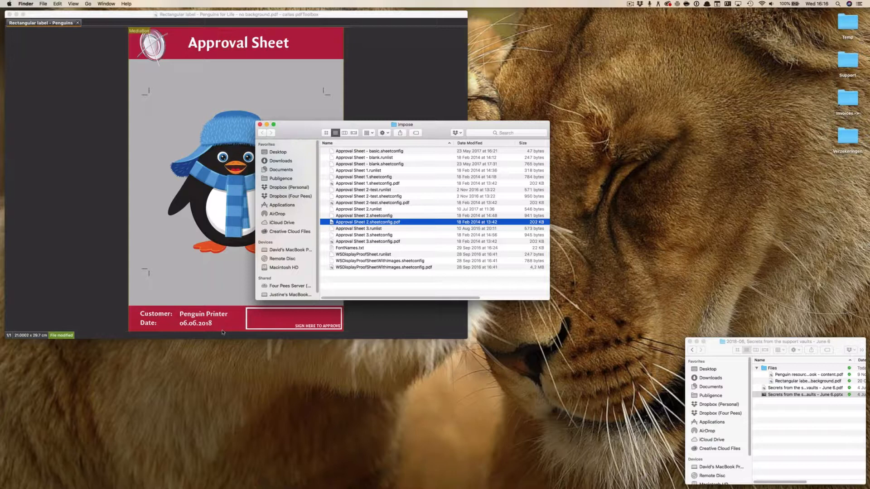
Open Approval Sheet 2.runlist and Approval Sheet 2.sheetconfig together in Sublime Text and enlarge the editor so each slot definition fits one line
left_click(376, 210)
left_click(379, 217, "shift")
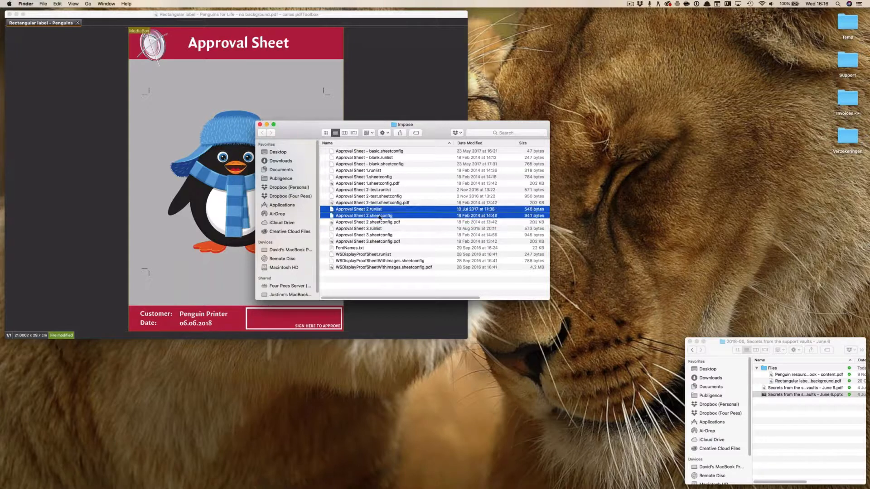
right_click(365, 212)
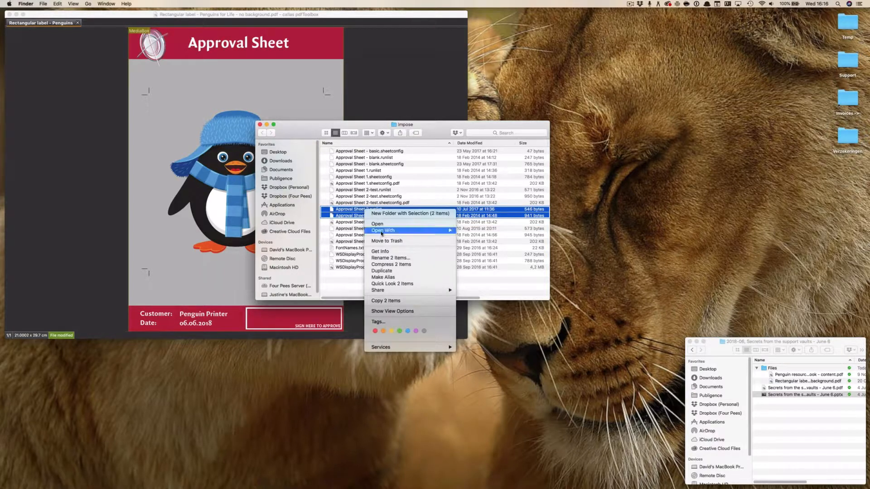
mouse_move(382, 234)
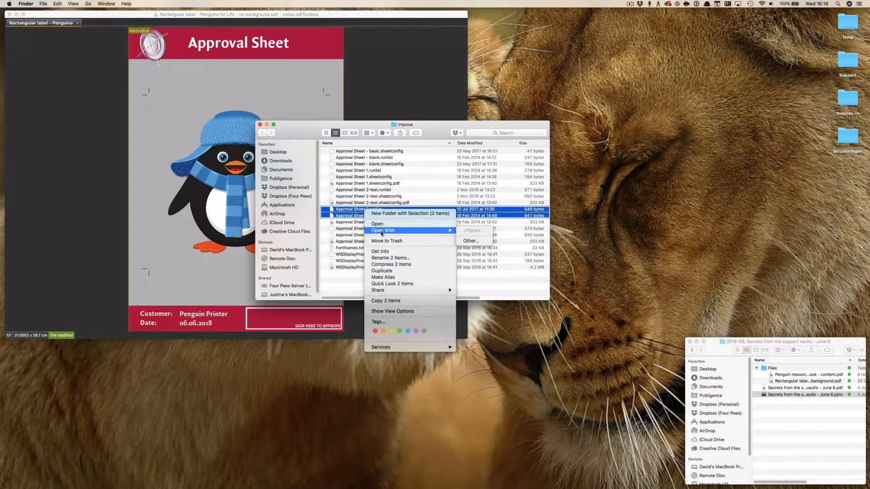
left_click(480, 241)
type("sub")
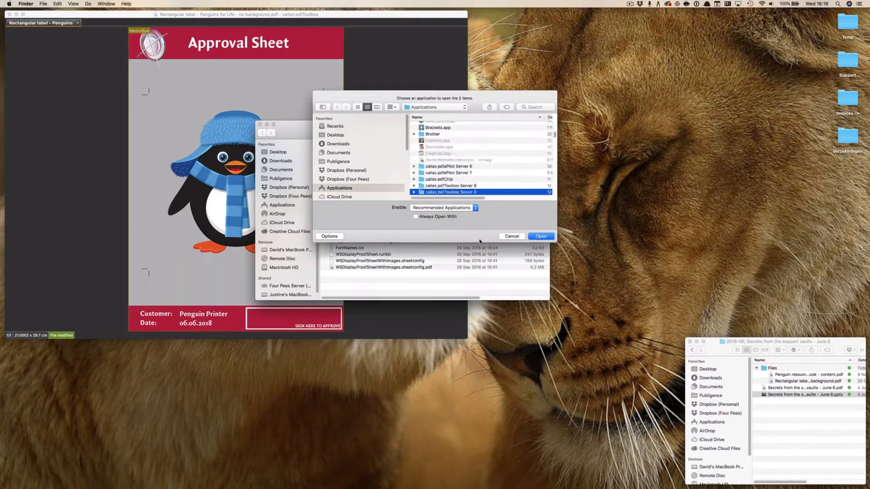
key("Return")
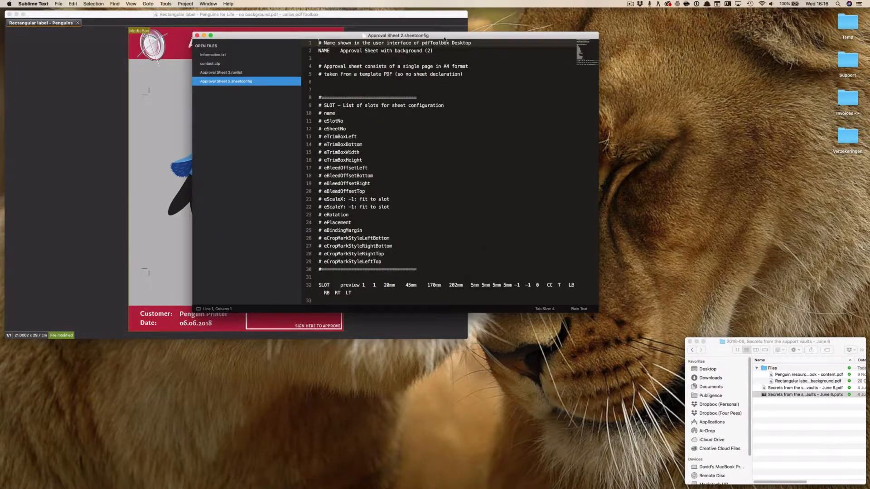
left_click_drag(445, 39, 431, 55)
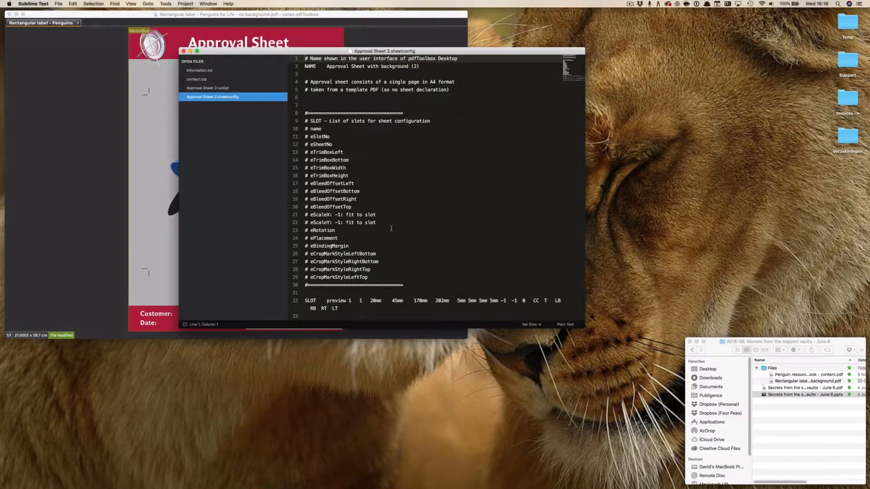
left_click_drag(584, 329, 679, 359)
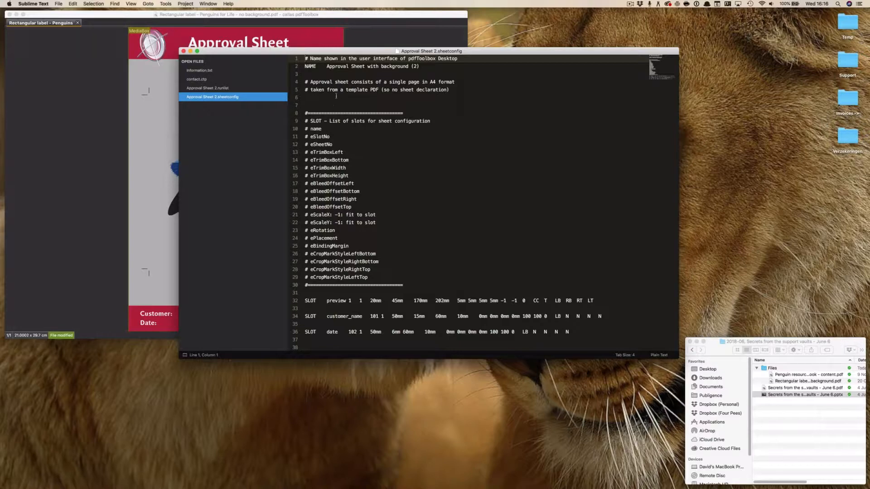
Examine the placement commands in Approval Sheet 2.runlist and the A4 template comment in Approval Sheet 2.sheetconfig
left_click(226, 89)
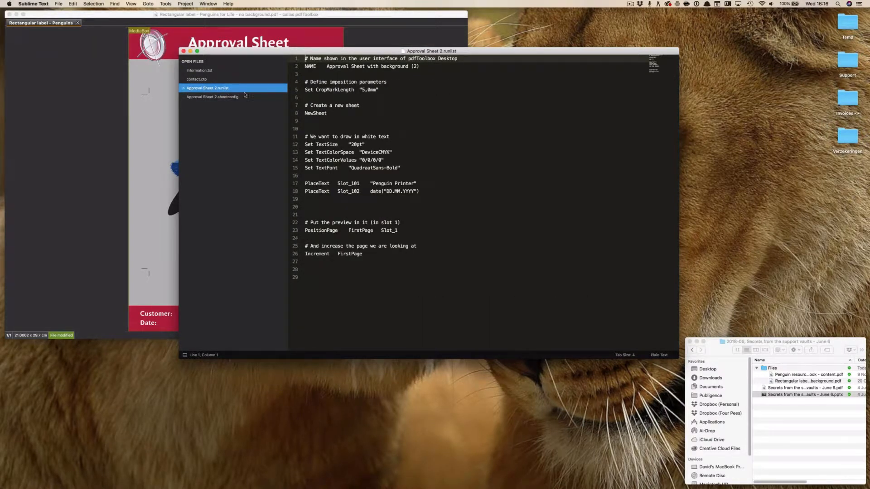
left_click(242, 97)
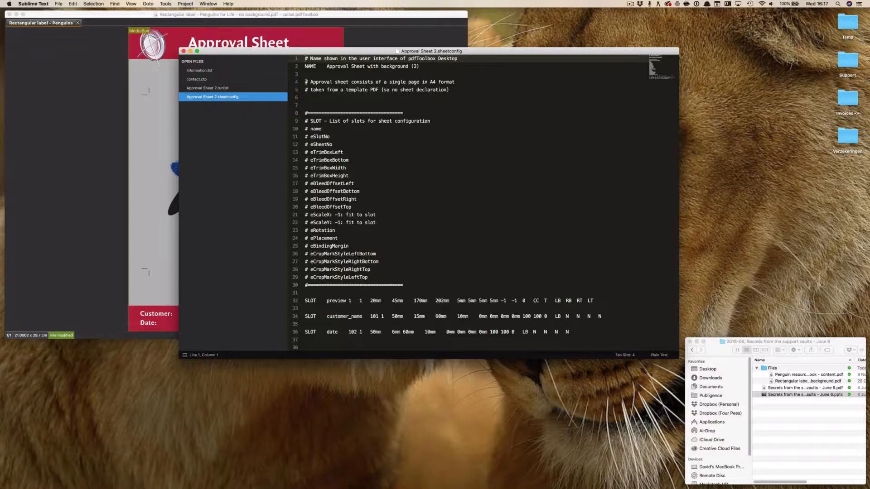
left_click_drag(305, 82, 306, 91)
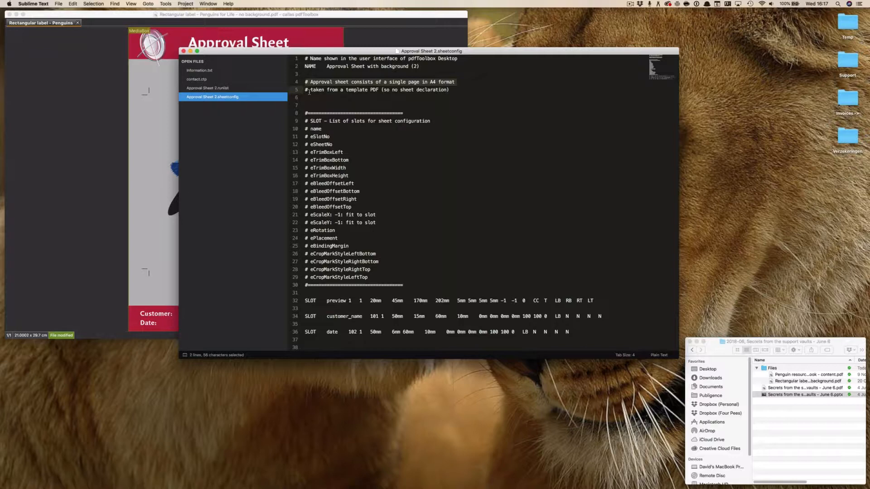
left_click(308, 82)
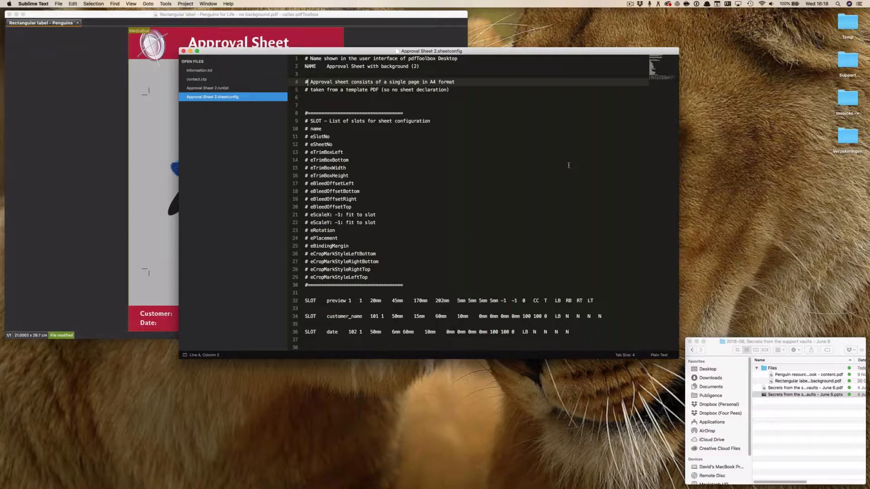
Switch to Finder, preview the Approval Sheet 2.sheetconfig.pdf background again, and close the preview
key("super+Tab")
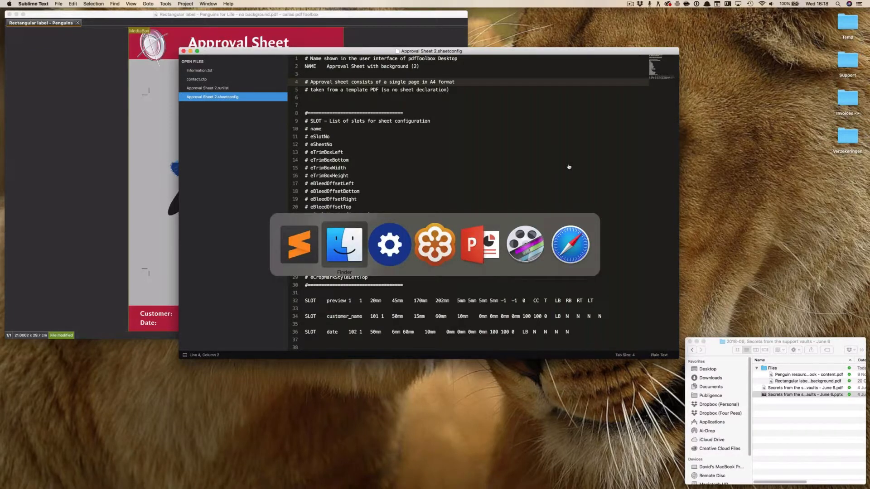
left_click(398, 223)
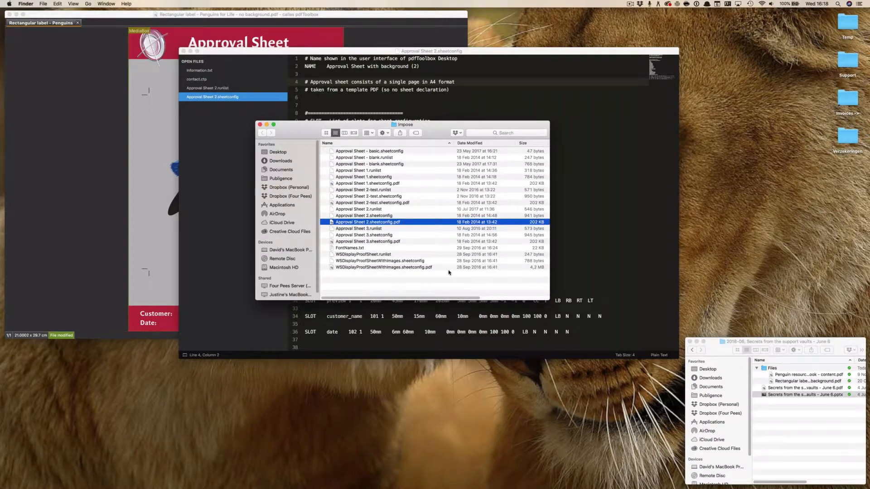
key("space")
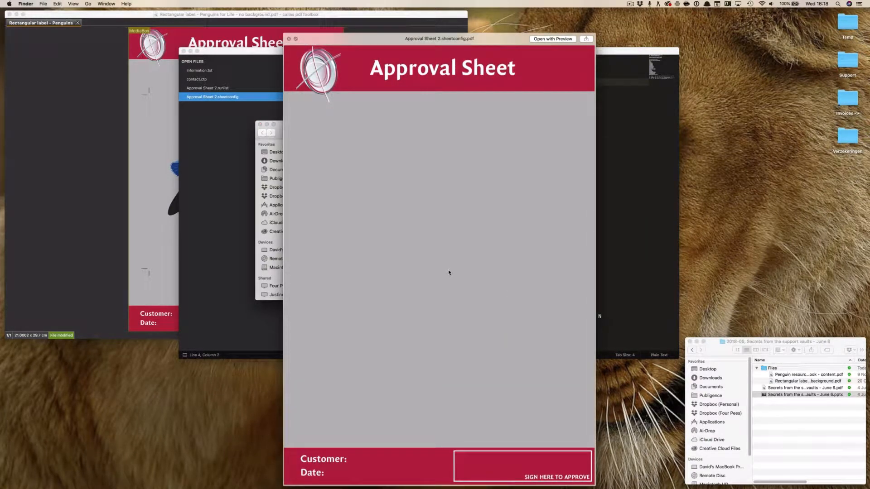
key("space")
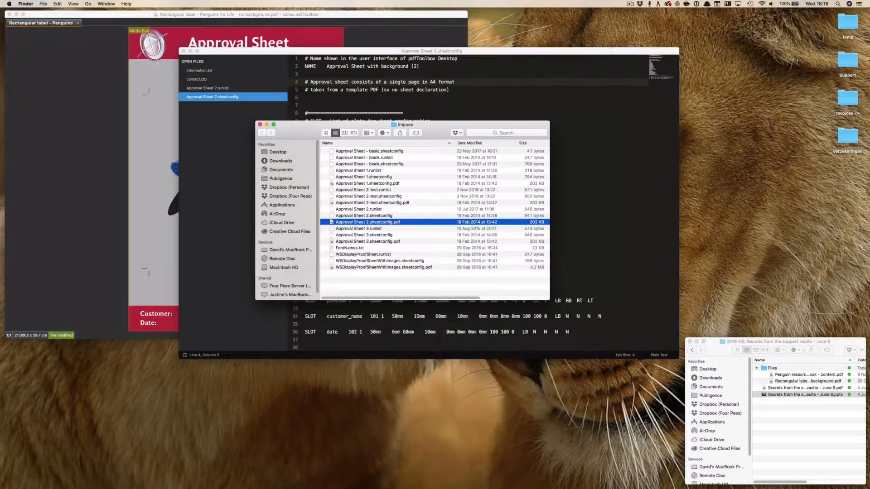
Return to Sublime Text, highlight the sheetconfig's NAME line, and switch to pdfToolbox to compare it with the Impose sheet configuration
key("super+Tab")
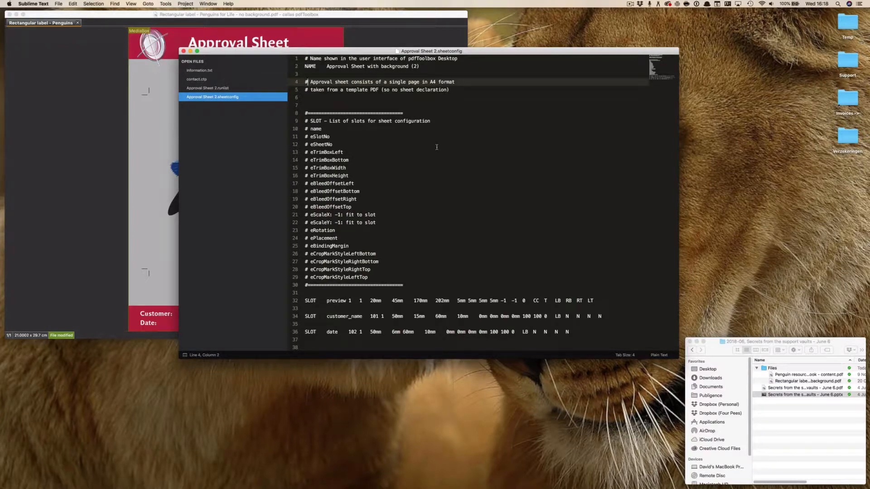
triple_click(365, 66)
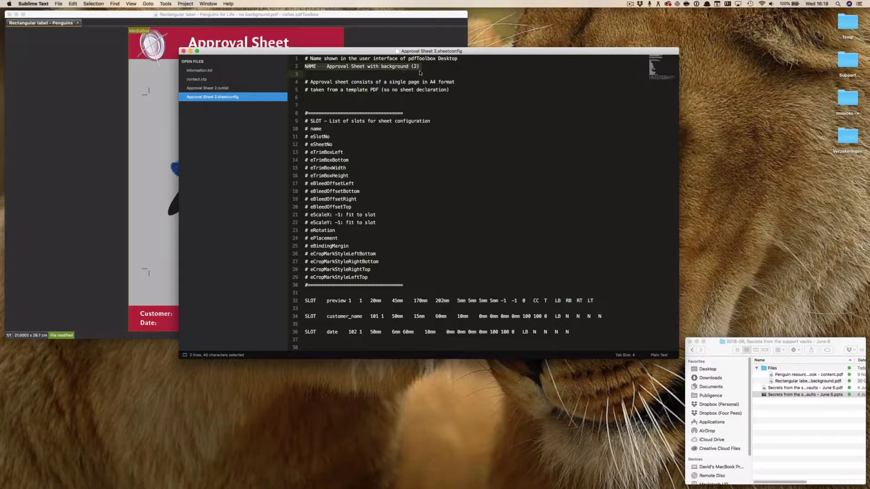
left_click(388, 40)
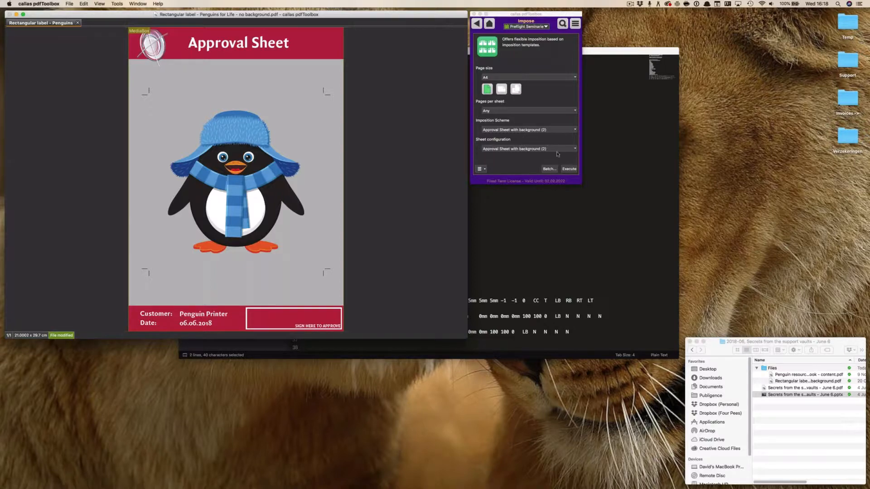
Check the Impose sheet configuration choices, keep Approval Sheet with background (2), and return to the sheetconfig file in Sublime Text
left_click(530, 148)
left_click(530, 155)
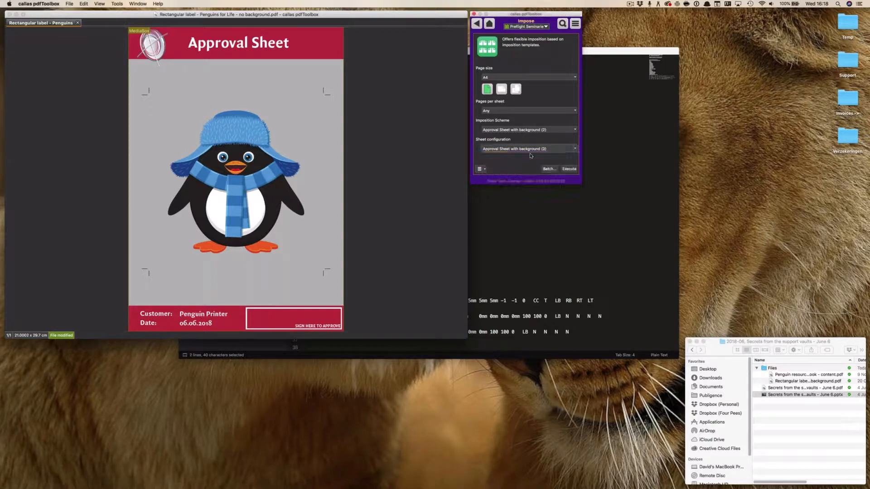
left_click(570, 152)
left_click(561, 142)
left_click(619, 124)
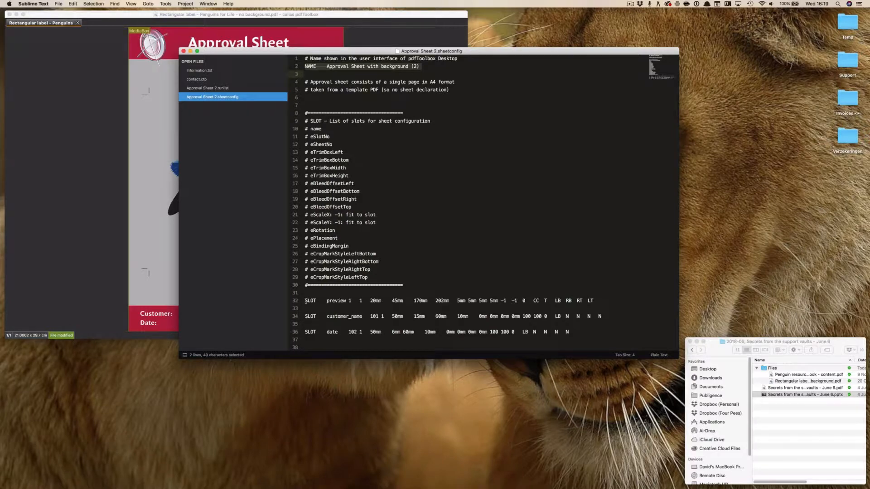
Highlight the preview SLOT line, compare the slots with the approval sheet in pdfToolbox, and return to Sublime Text
left_click_drag(306, 301, 304, 309)
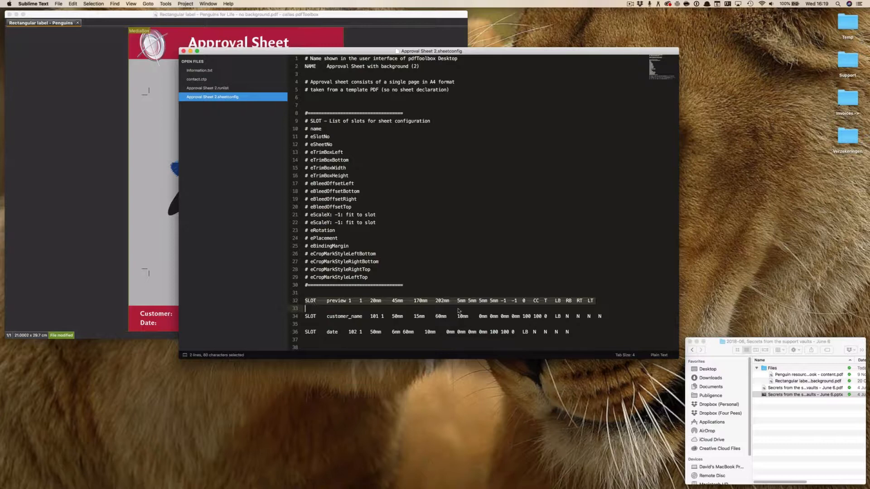
left_click(314, 301)
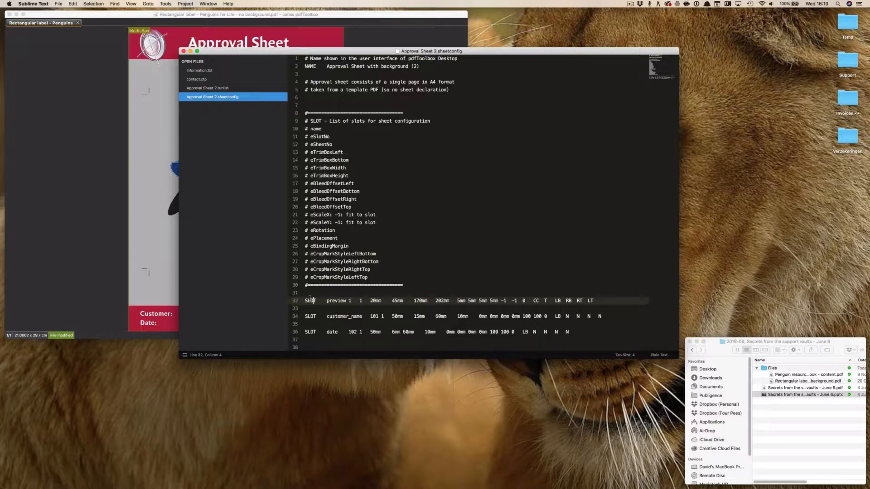
left_click(142, 181)
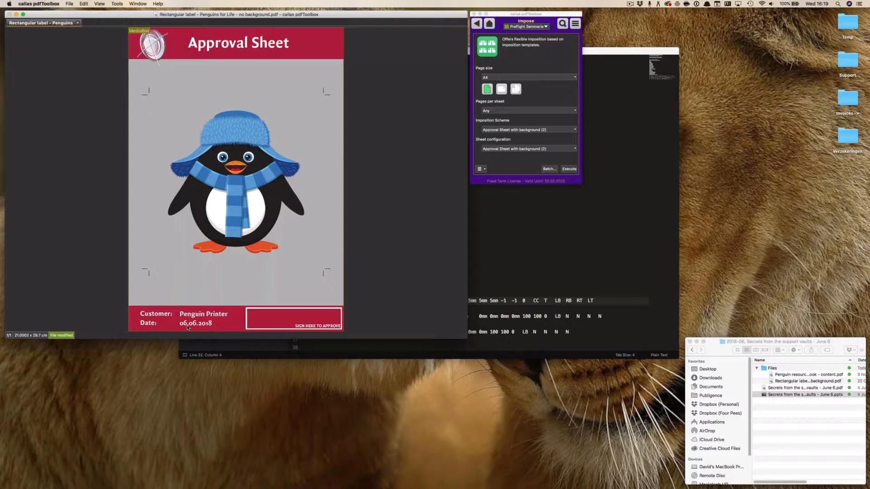
left_click(458, 343)
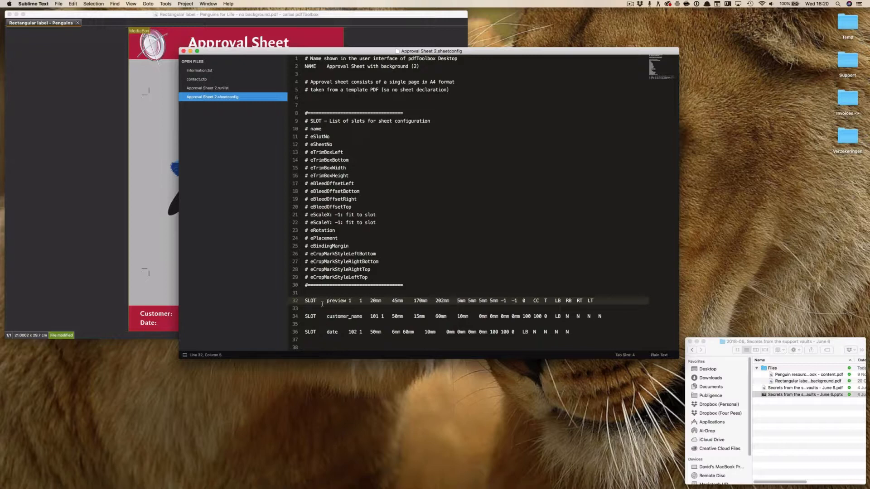
Examine the preview slot's name and position values against the commented list of slot parameters in the sheetconfig
double_click(335, 300)
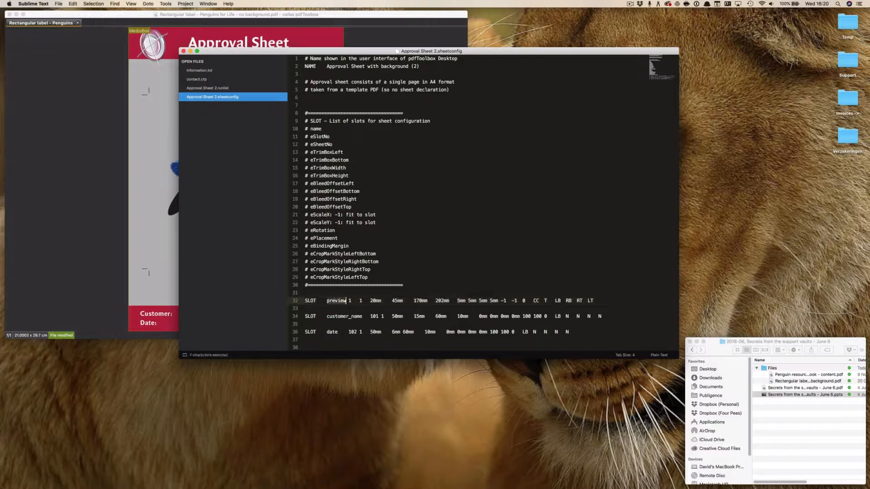
double_click(376, 301)
double_click(399, 300)
left_click(407, 301)
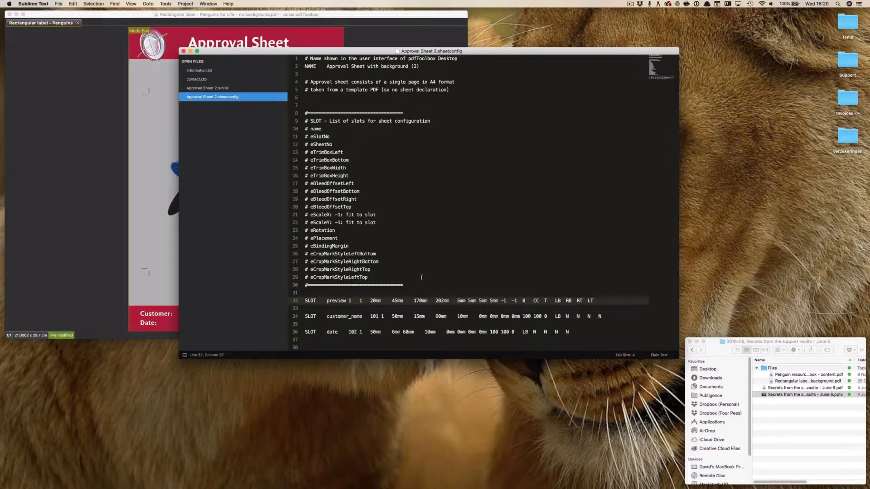
left_click(326, 303)
key("Right")
left_click_drag(306, 128, 317, 293)
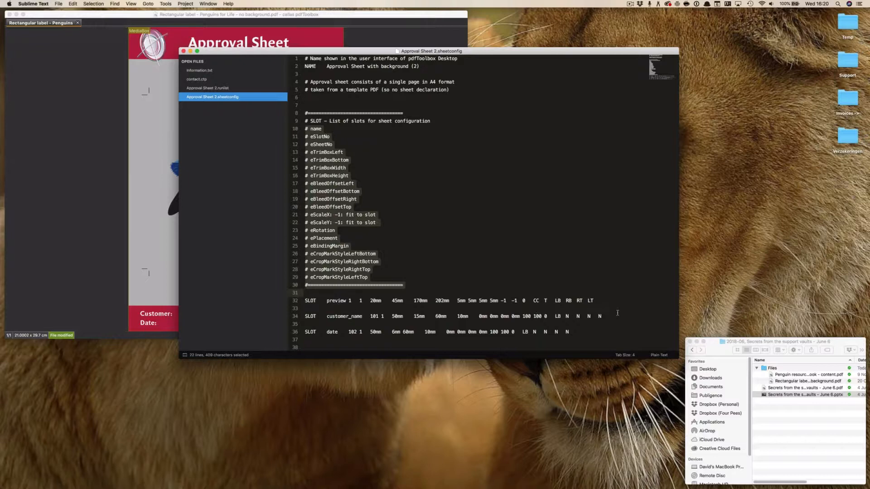
left_click(597, 301)
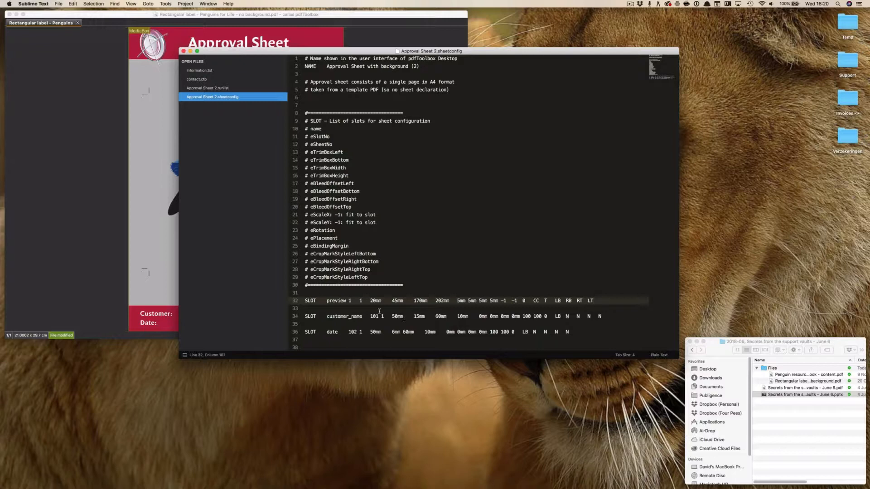
Highlight the preview slot's name and slot number, and the customer_name slot's number, to compare how slots are identified
double_click(339, 301)
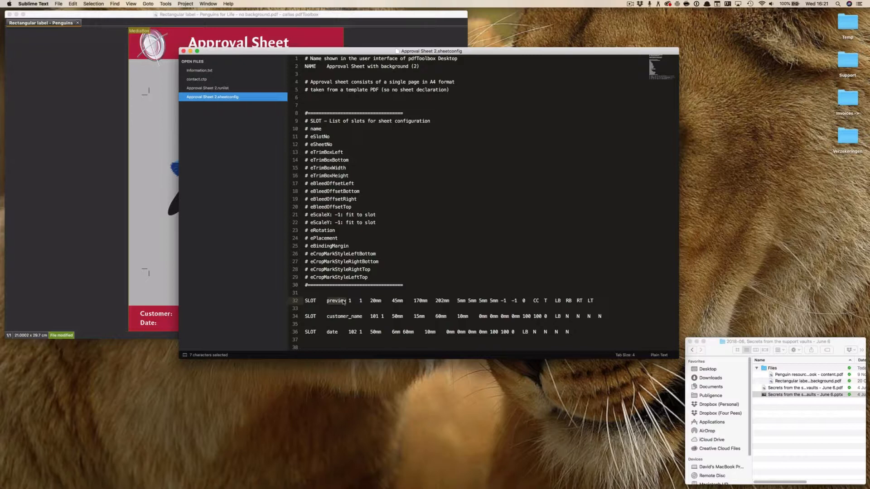
left_click(349, 301)
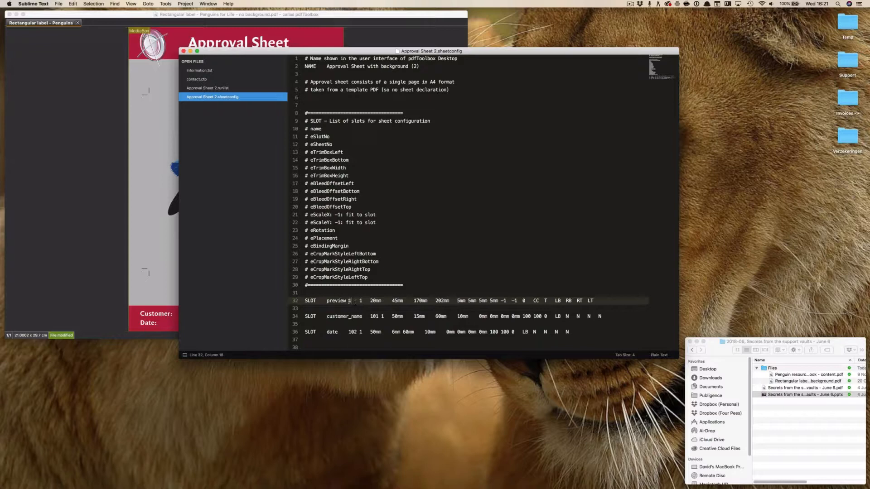
double_click(349, 301)
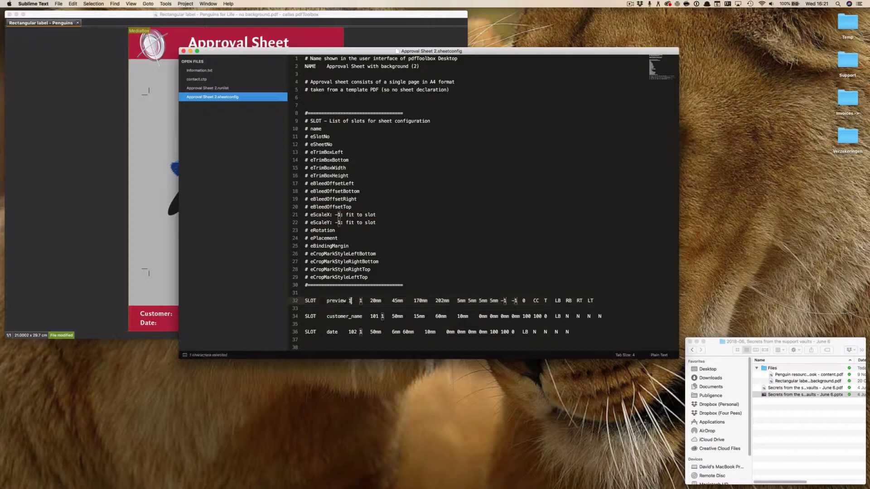
double_click(374, 316)
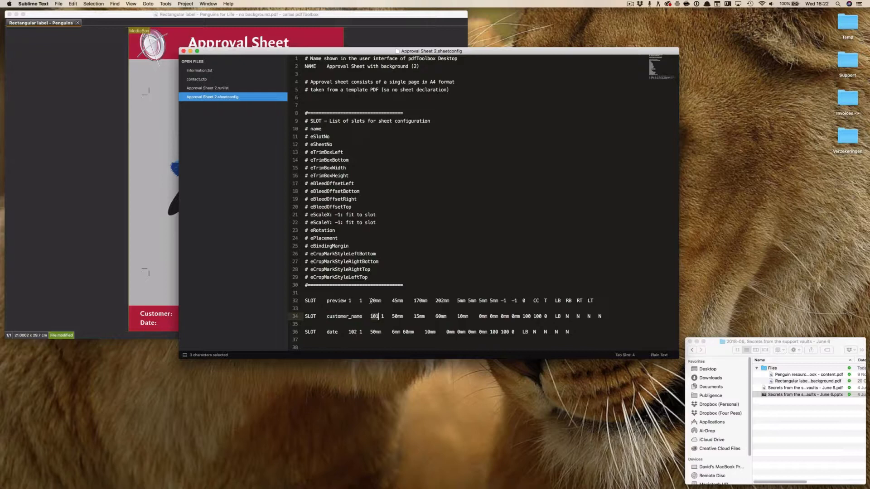
Highlight the preview slot's four trim box values and compare them with the crop marks on the approval sheet in pdfToolbox
left_click_drag(370, 300, 449, 301)
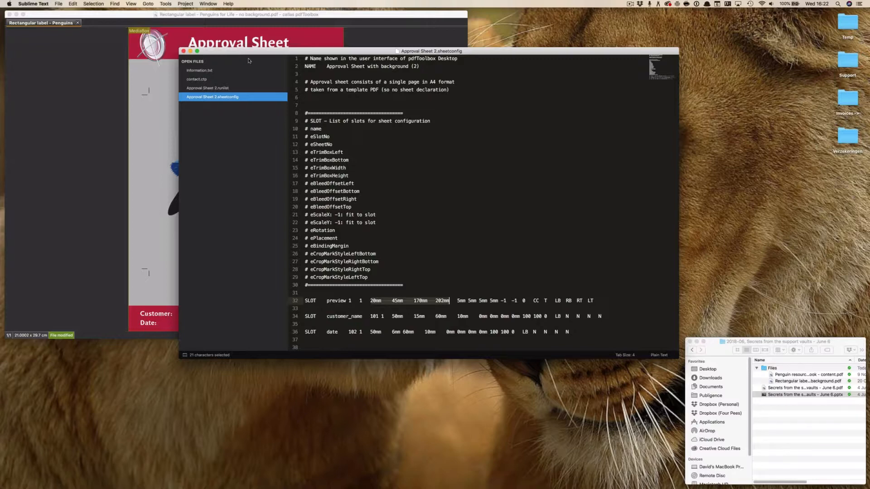
left_click_drag(222, 51, 362, 68)
left_click(149, 276)
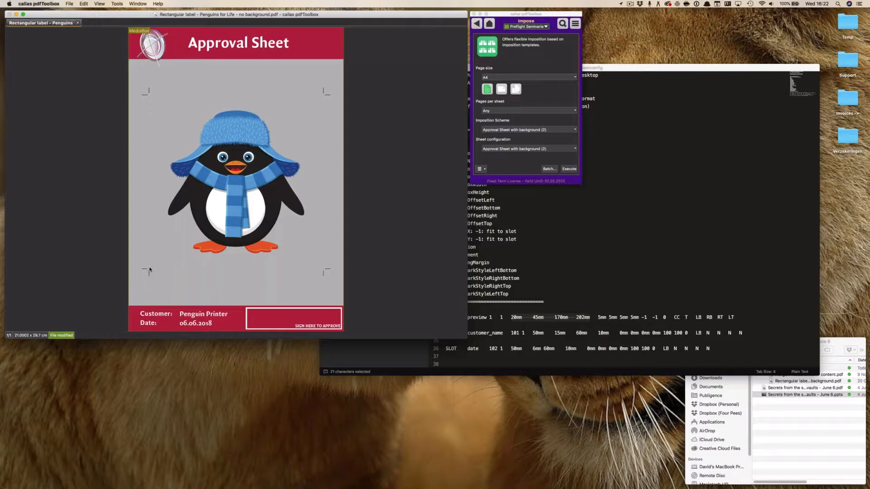
left_click_drag(673, 64, 571, 35)
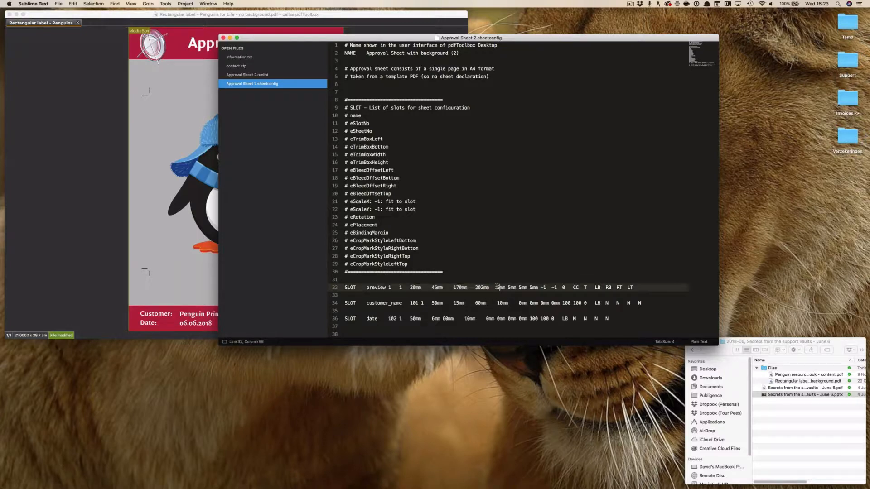
Examine the preview slot's bleed offsets, scaling, rotation, placement and crop mark style values one group at a time
left_click_drag(497, 287, 535, 287)
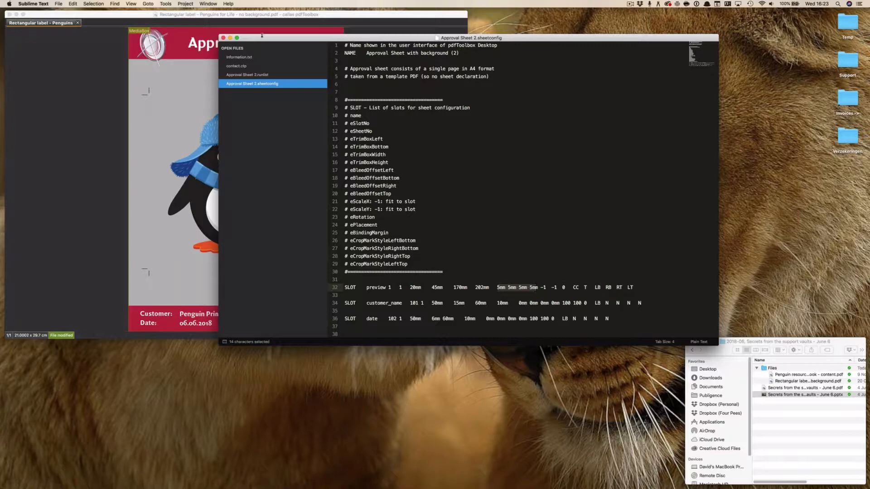
left_click_drag(263, 38, 283, 59)
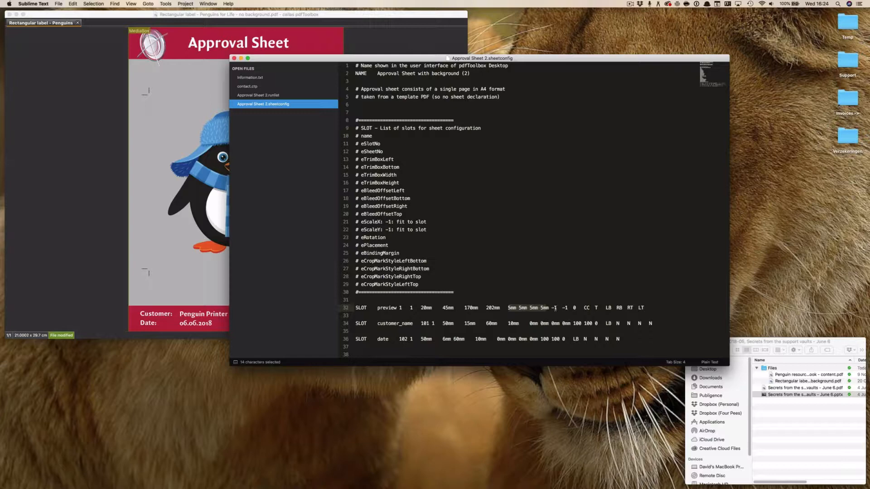
left_click_drag(552, 308, 567, 308)
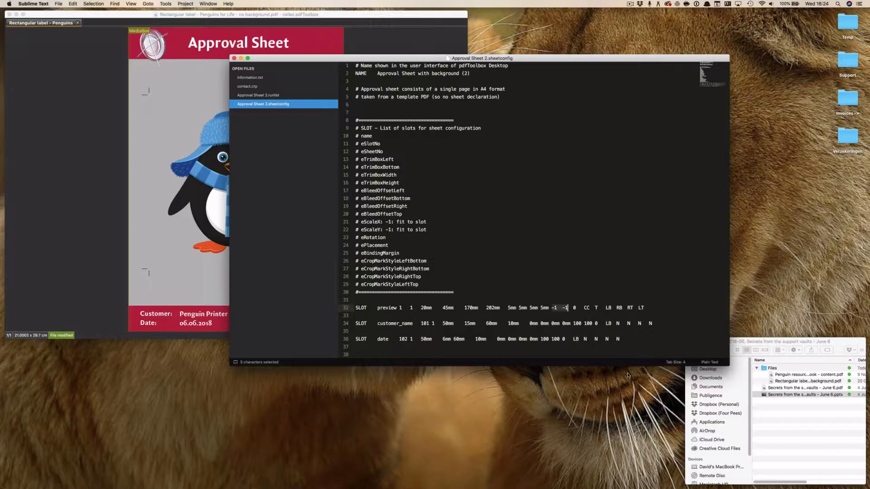
left_click(573, 309)
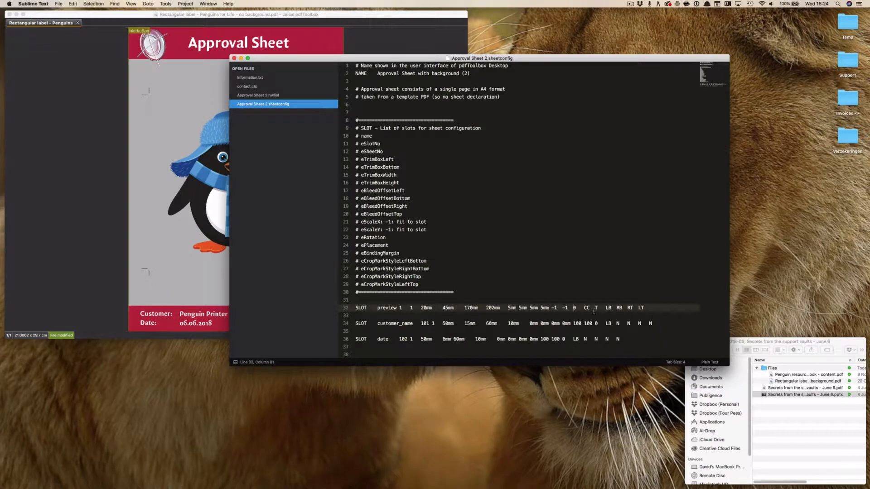
double_click(588, 308)
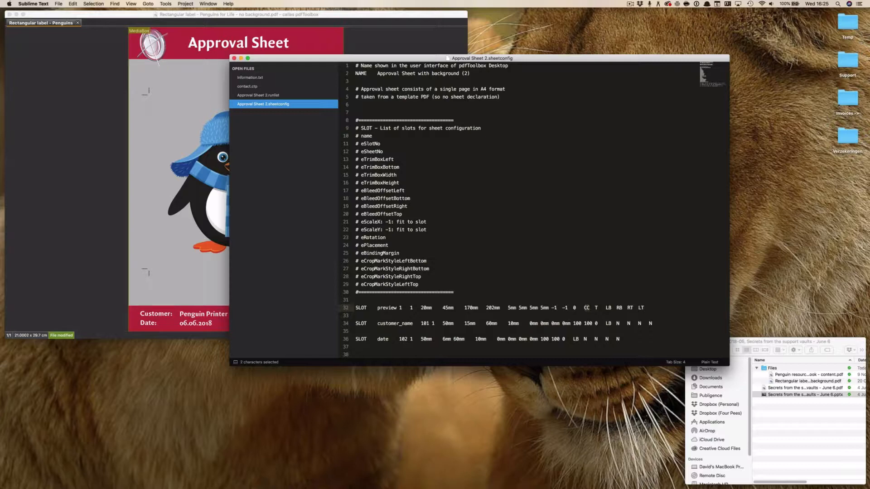
left_click_drag(607, 308, 644, 308)
Examine the customer_name slot's trim box, bleed offset, scale and crop mark style values
left_click_drag(356, 323, 355, 331)
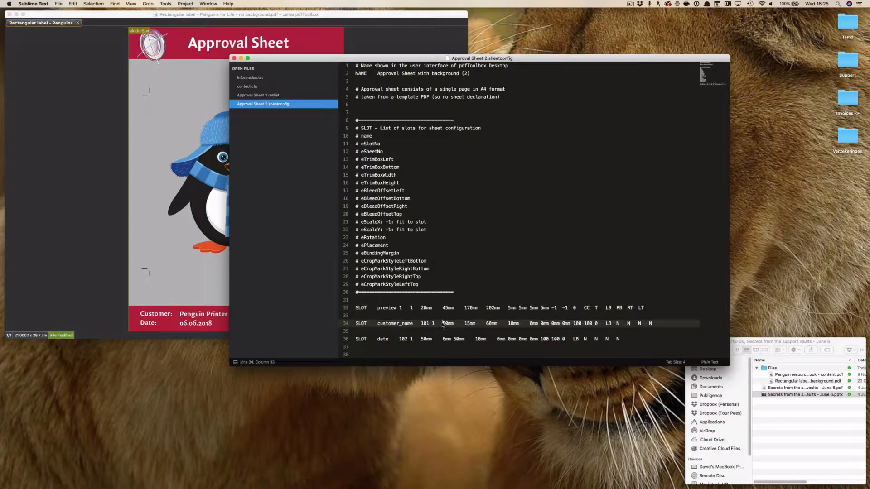
left_click_drag(443, 324, 519, 324)
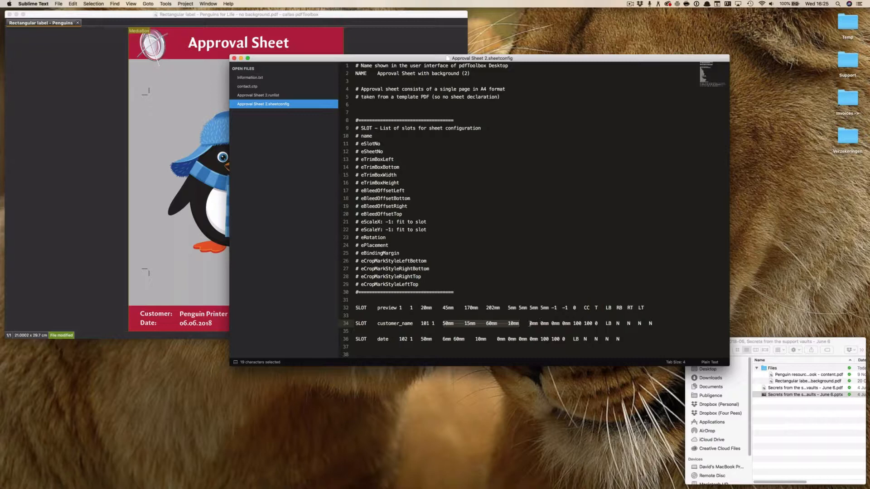
left_click_drag(530, 323, 570, 324)
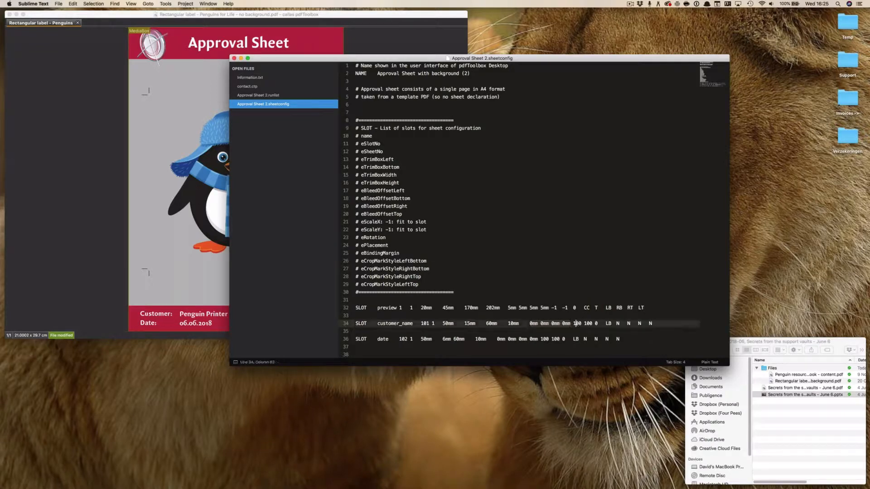
double_click(577, 323)
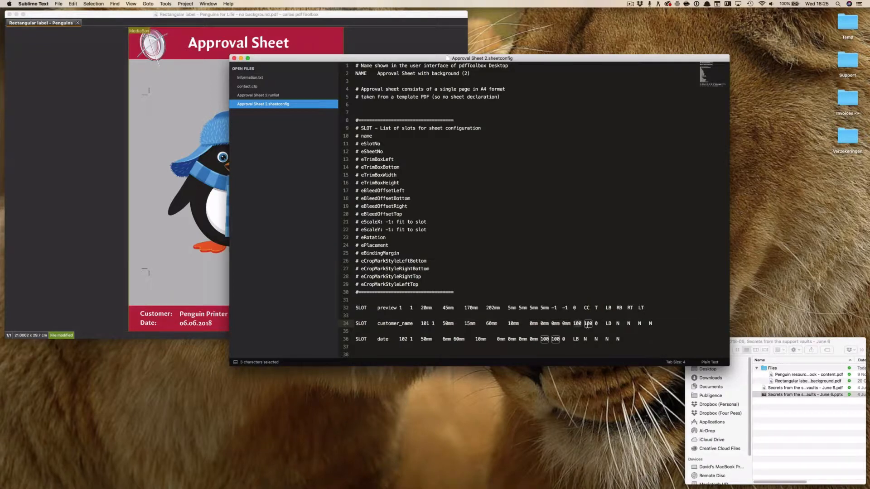
left_click_drag(614, 323, 652, 323)
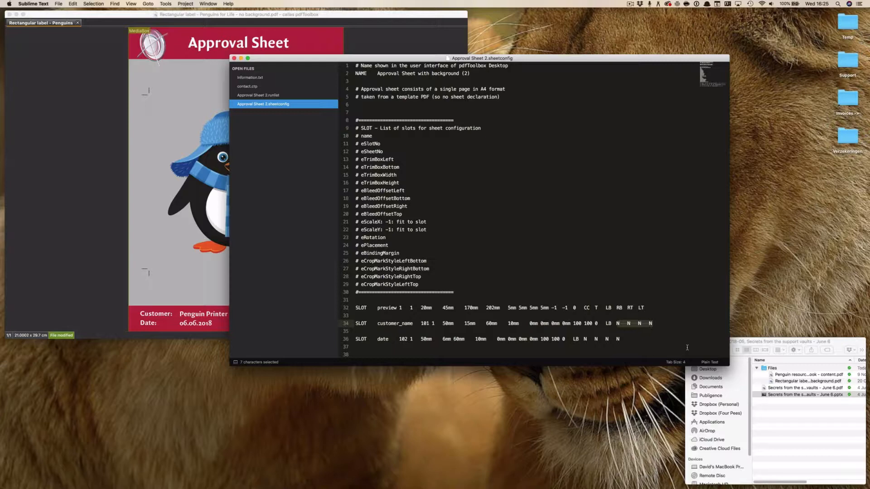
Open Approval Sheet 2.runlist and highlight the FirstPage variable in its Increment command
left_click(276, 96)
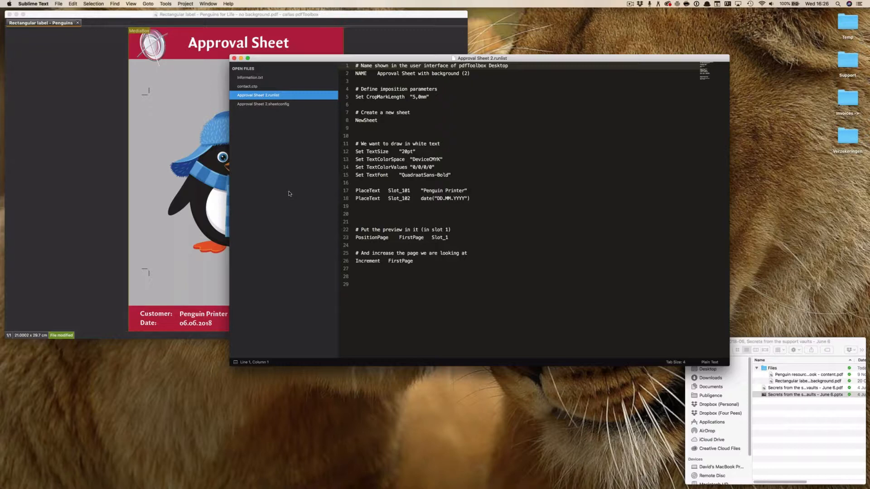
triple_click(397, 261)
double_click(401, 261)
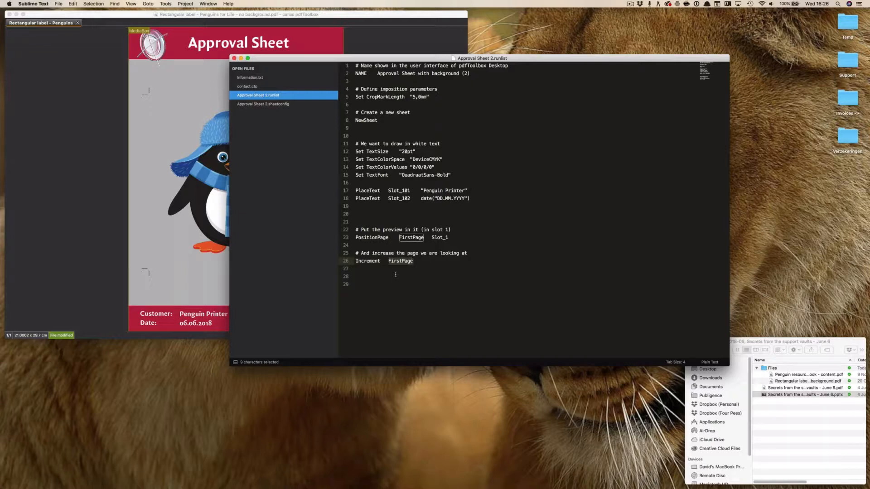
Enter LastPage on the line below Increment FirstPage as an example and delete it again
key("Down")
type("LastPage")
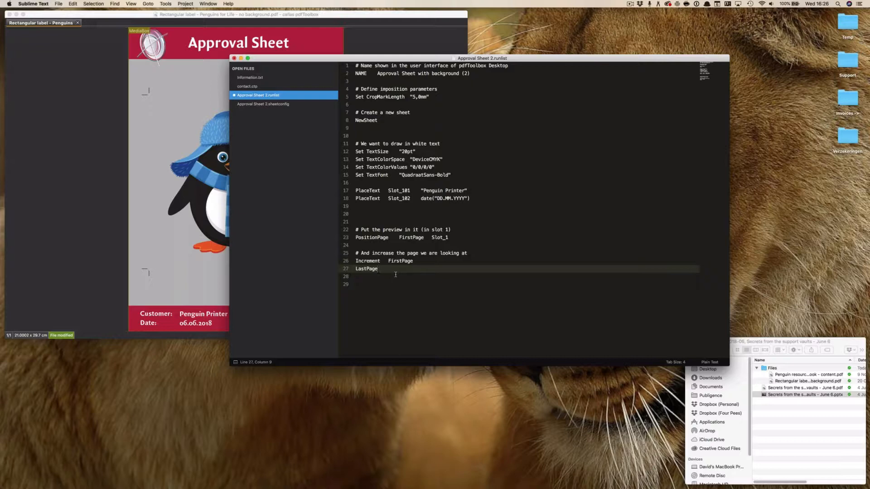
key("BackSpace")
key("BackSpace")
key("BackSpace")
key("BackSpace")
key("BackSpace")
key("BackSpace")
key("BackSpace")
key("BackSpace")
Highlight the runlist's Increment FirstPage line and its NewSheet command to review how each sheet is repeated
triple_click(412, 263)
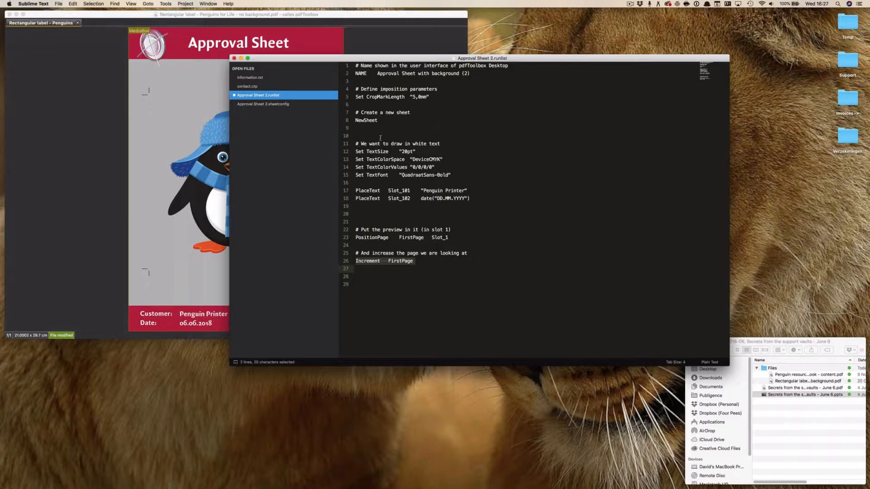
double_click(375, 120)
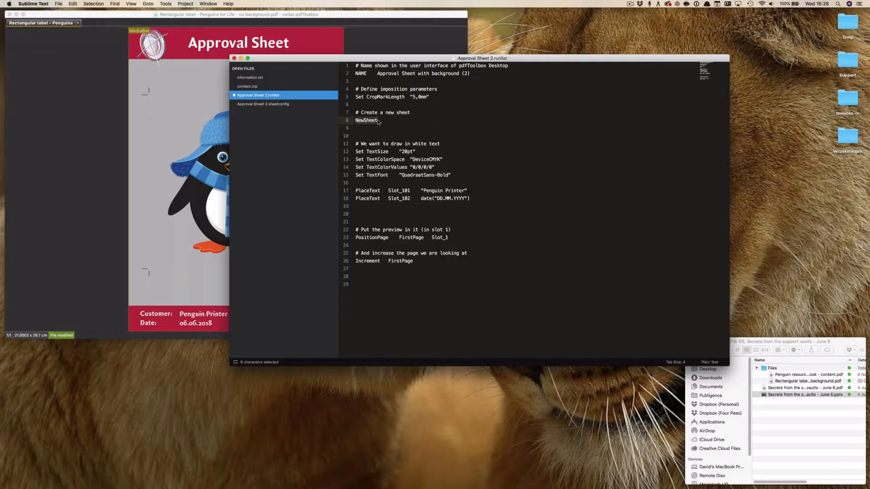
left_click_drag(379, 121, 389, 134)
Move the editor aside to uncover the approval sheet and highlight the runlist's PlaceText line for Slot_101
left_click_drag(272, 59, 345, 83)
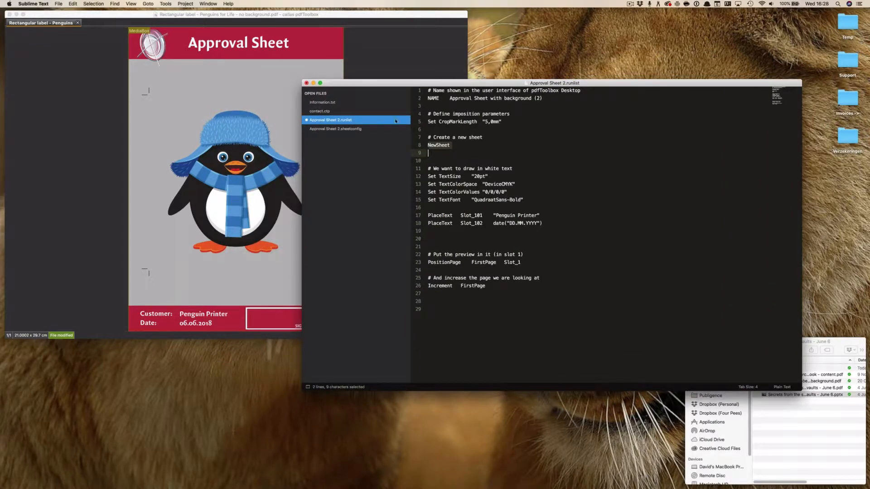
left_click_drag(429, 84, 387, 66)
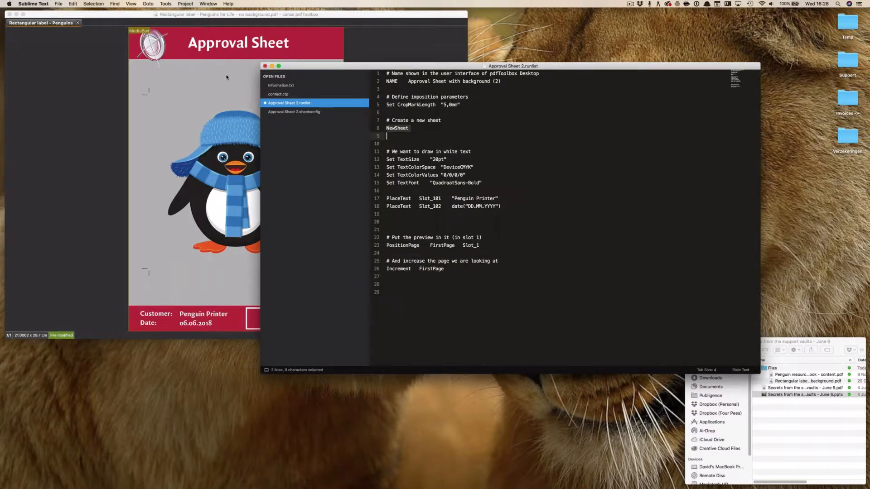
left_click(409, 198)
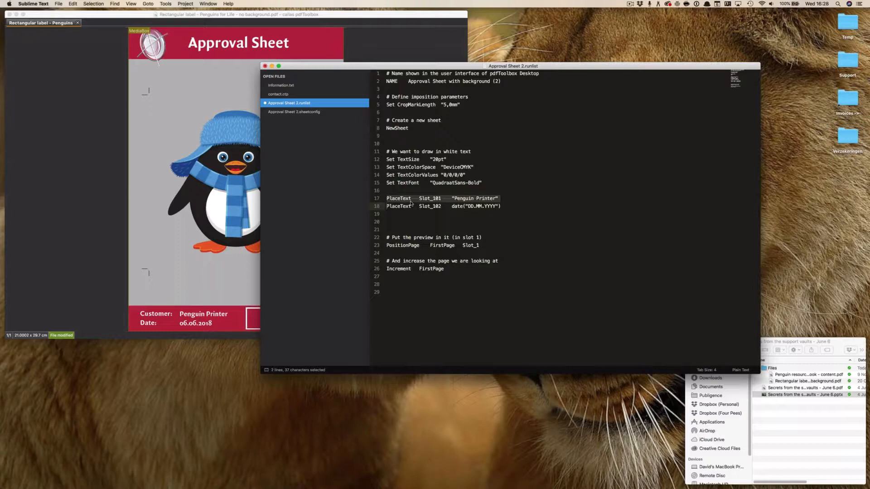
Highlight the runlist's "Penguin Printer" text, the Slot_102 PlaceText line, and the PositionPage command with its FirstPage and Slot_1 arguments
left_click_drag(433, 199, 498, 198)
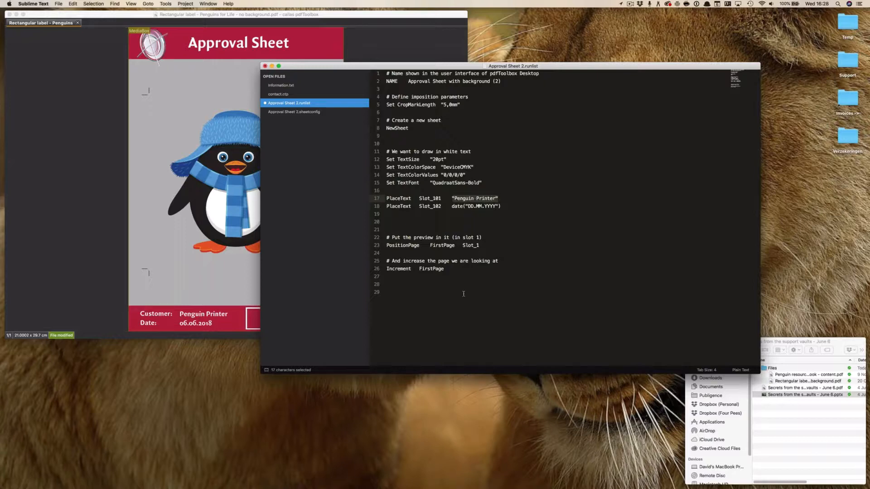
triple_click(414, 207)
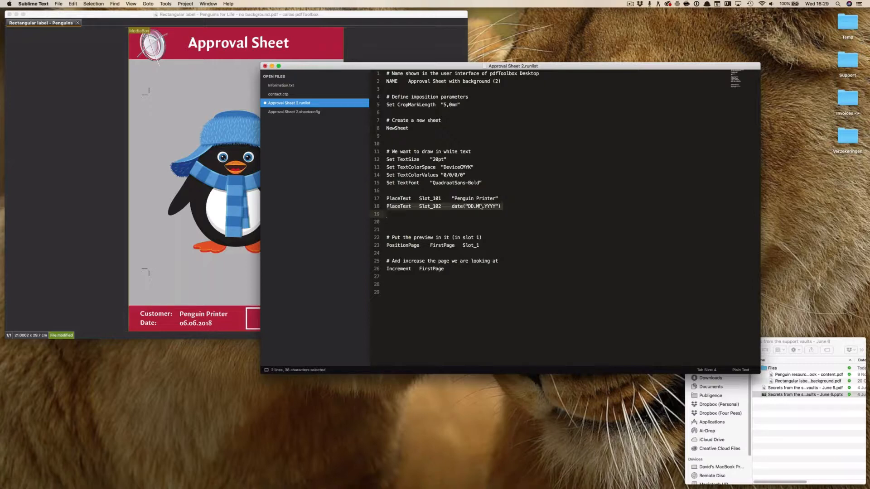
left_click(406, 245)
double_click(406, 245)
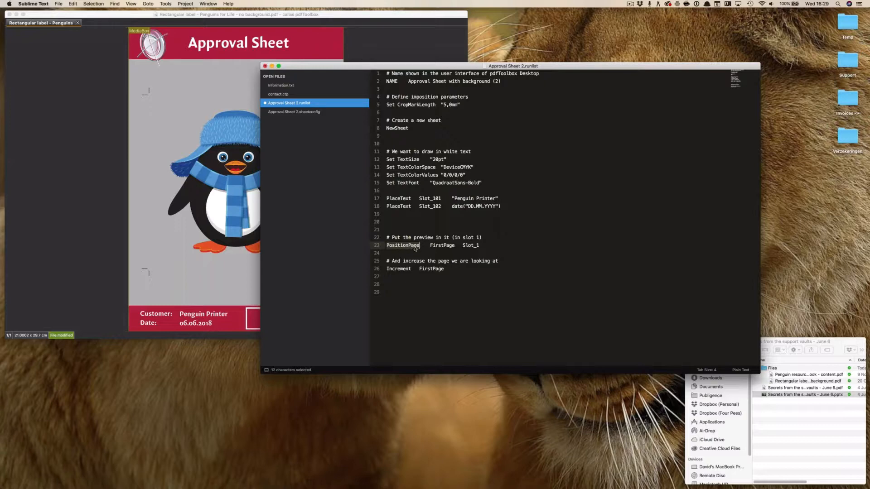
double_click(447, 247)
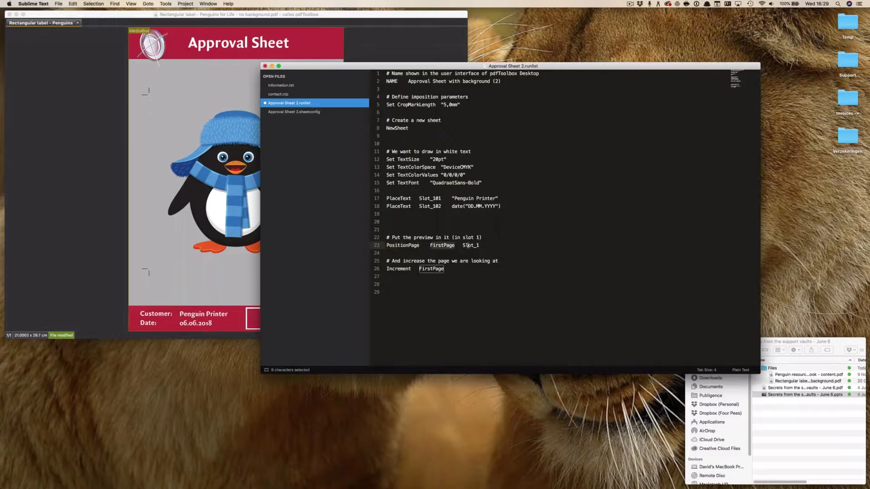
left_click_drag(476, 245, 480, 245)
Compare the slot definitions in Approval Sheet 2.sheetconfig with the placement commands in Approval Sheet 2.runlist, ending in the runlist
left_click(334, 112)
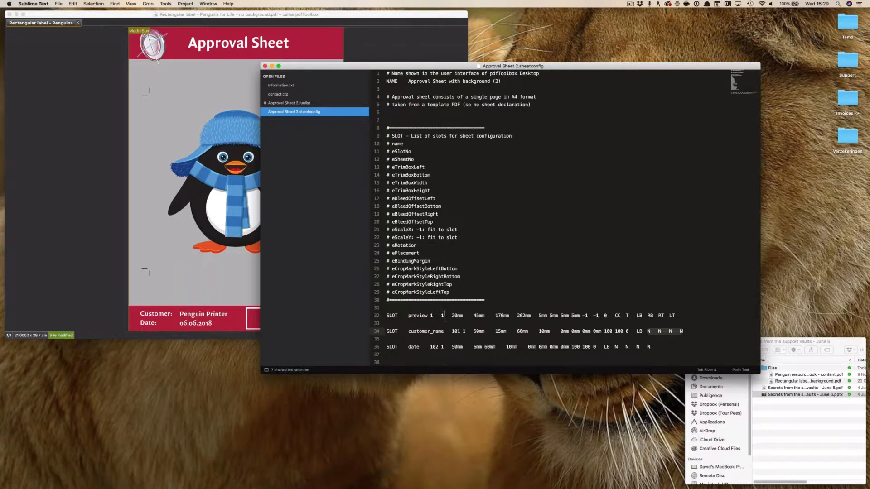
left_click(316, 104)
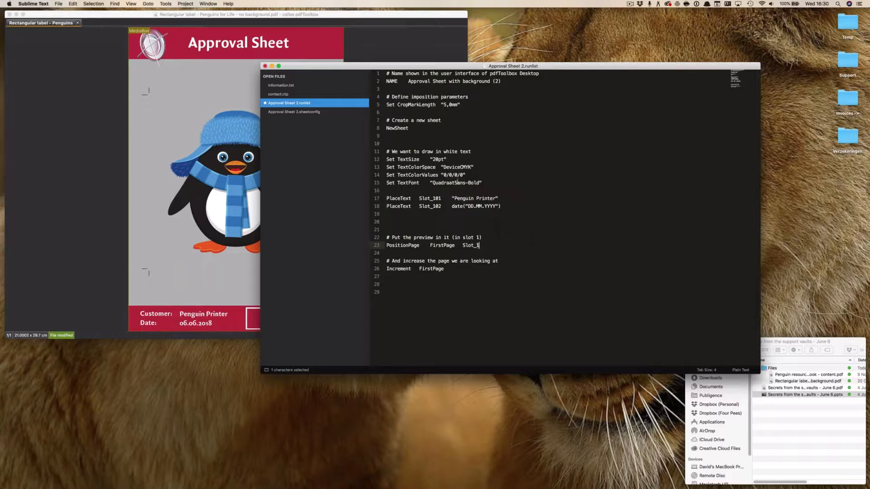
left_click(320, 112)
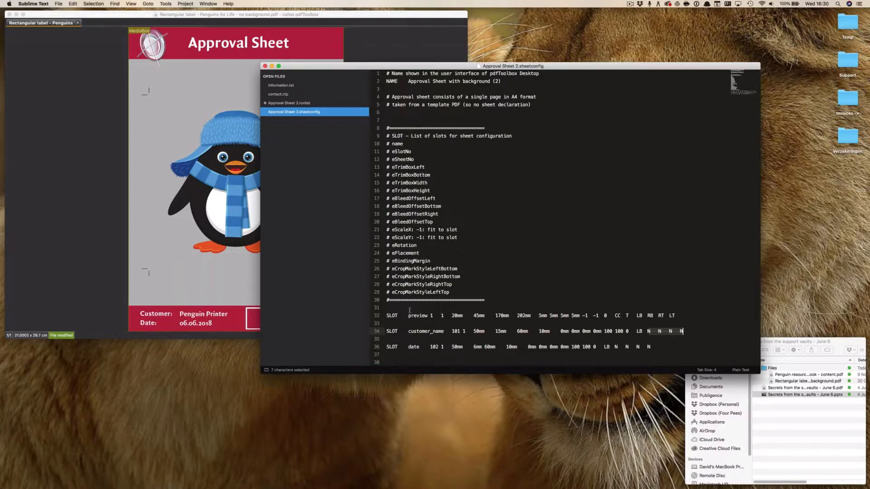
left_click(301, 105)
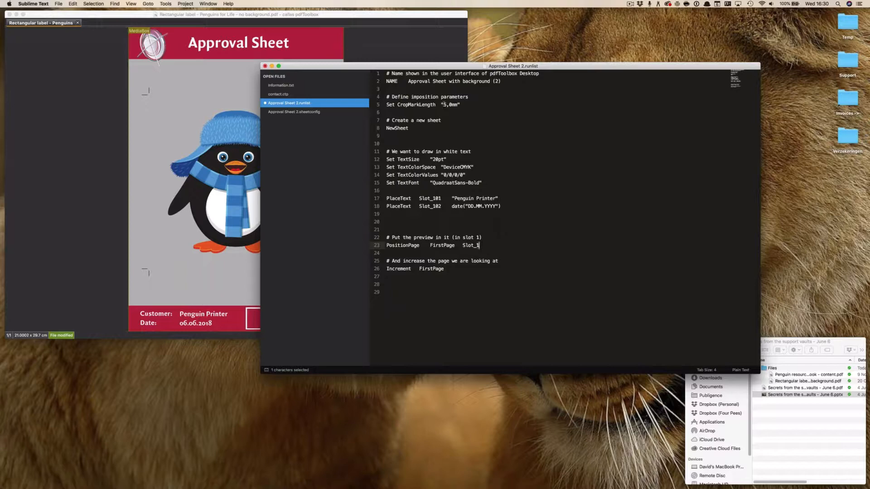
Highlight the PlaceText and PositionPage commands and the FirstPage variable of the Increment line to recap the runlist
double_click(397, 198)
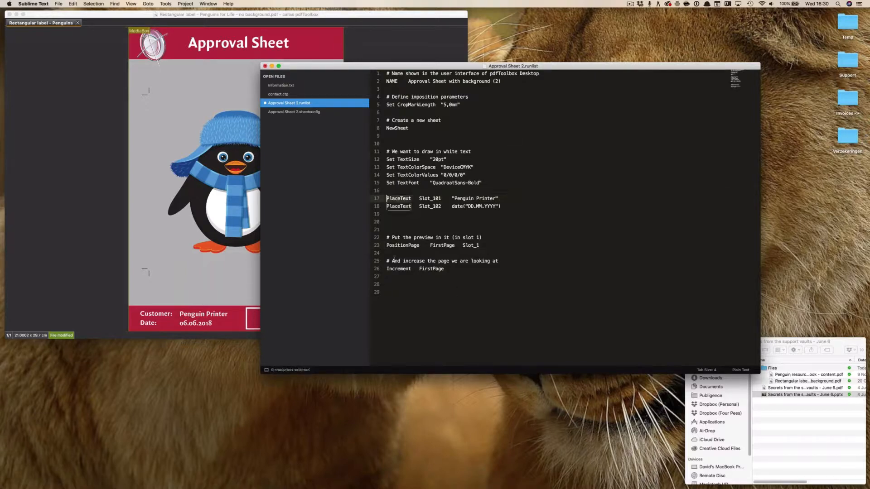
double_click(400, 246)
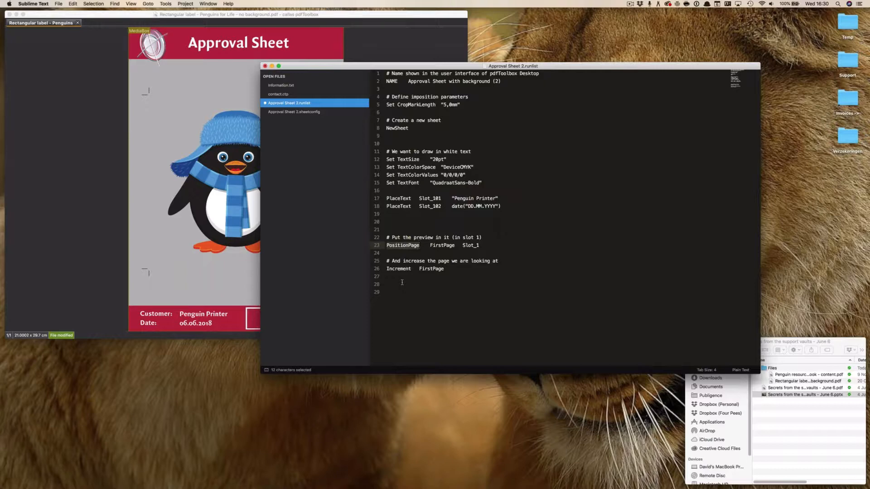
double_click(425, 269)
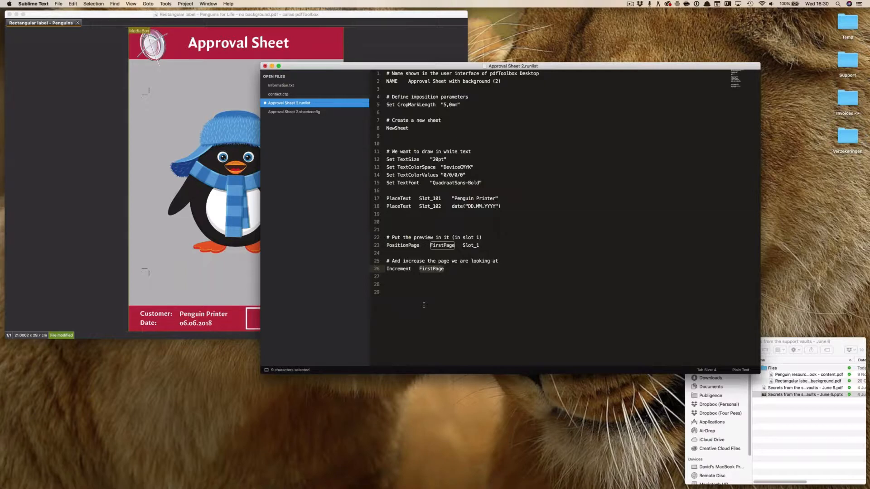
Highlight the runlist's CropMarkLength setting, its text formatting settings, and the content of both PlaceText lines to review them
double_click(420, 104)
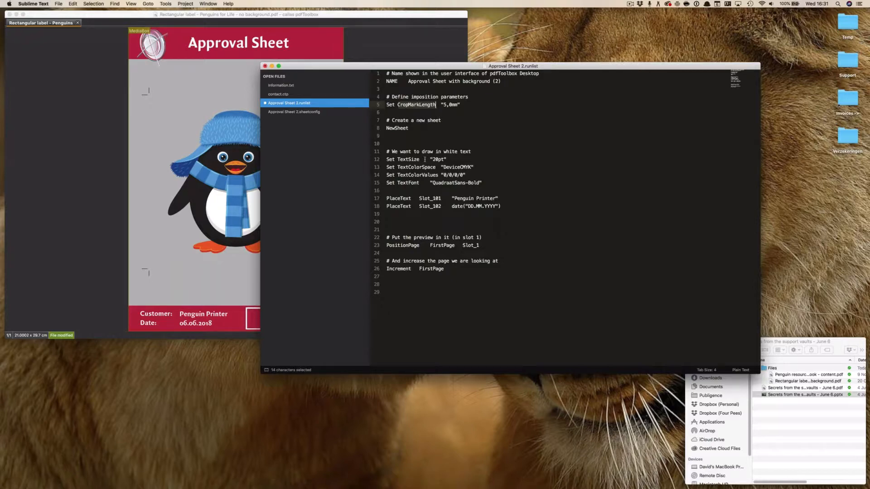
left_click_drag(386, 159, 387, 190)
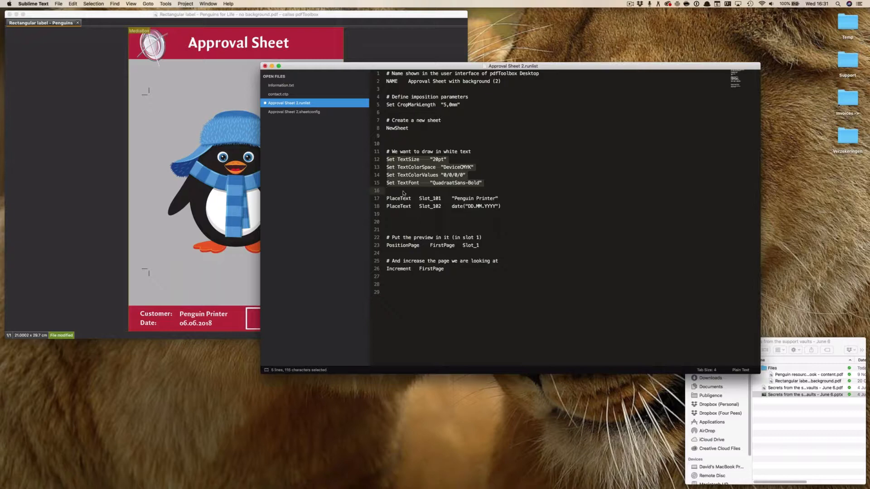
left_click(416, 160)
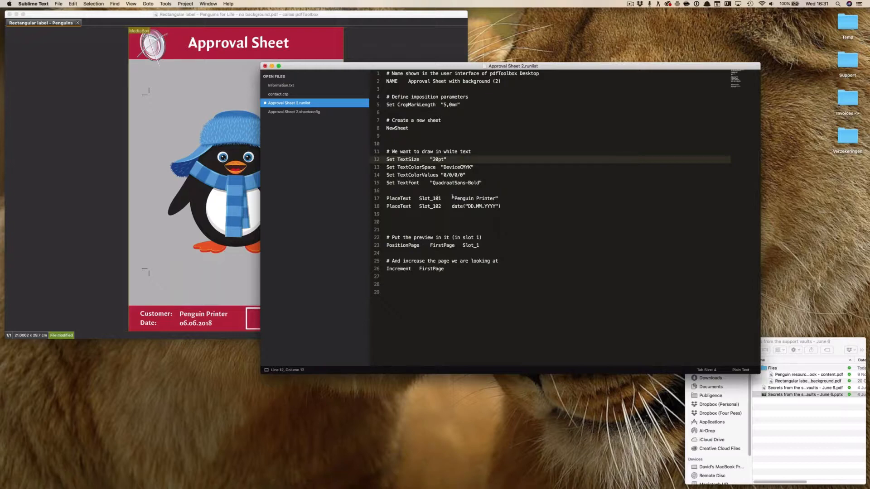
left_click_drag(451, 198, 501, 206)
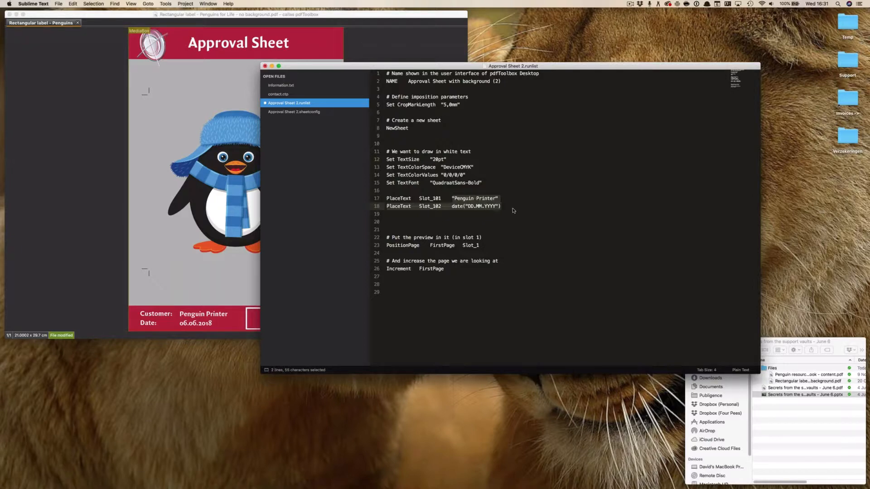
left_click(455, 182)
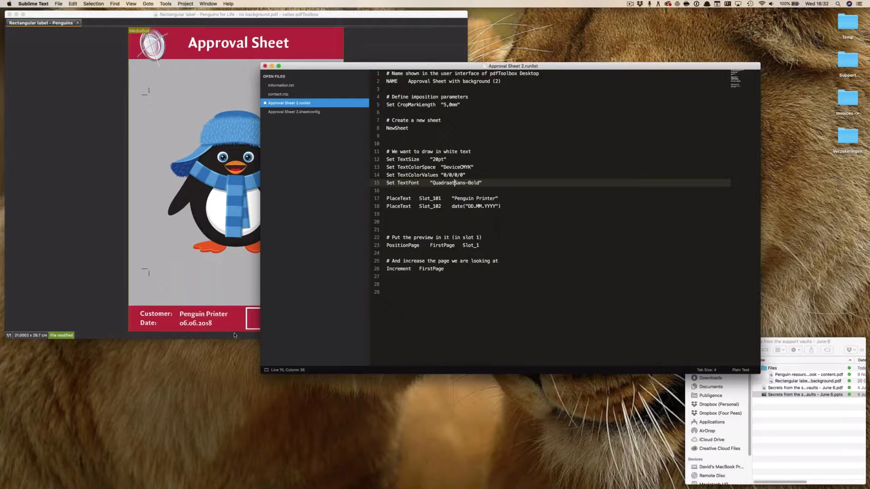
left_click(444, 159)
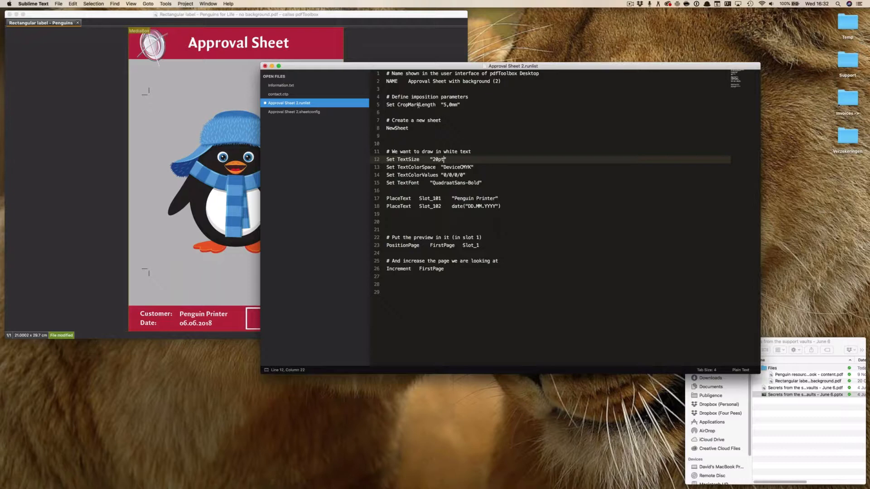
Switch to callas pdfToolbox and enable the Runlist Debugger for the Impose action
left_click(209, 53)
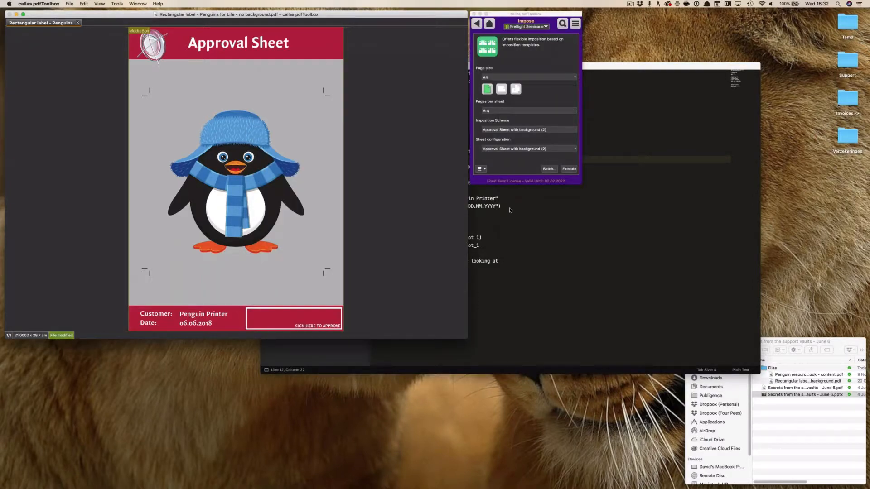
left_click(485, 170)
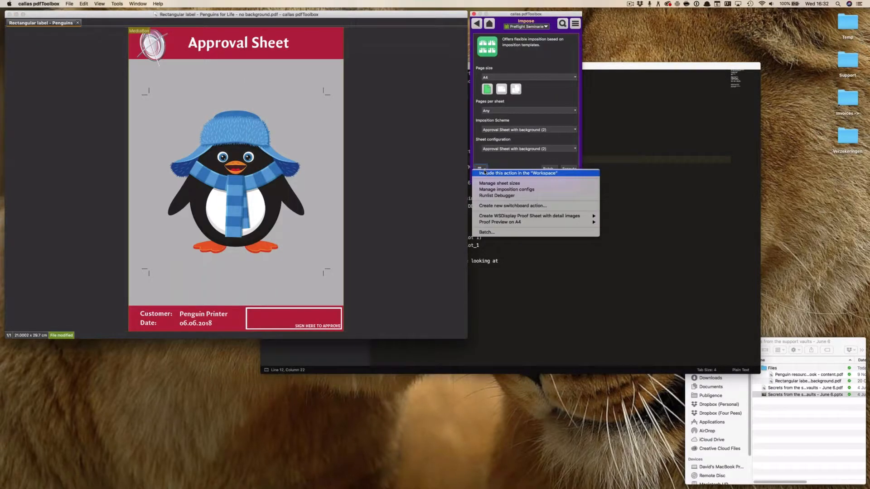
left_click(498, 197)
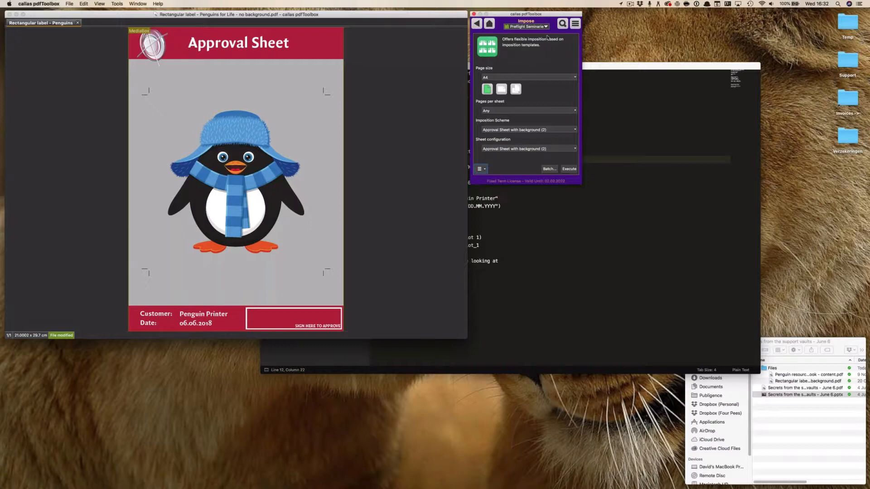
Close the imposed approval sheet and open the original Rectangular label PDF without background from the Files folder
left_click(78, 22)
left_click(289, 191)
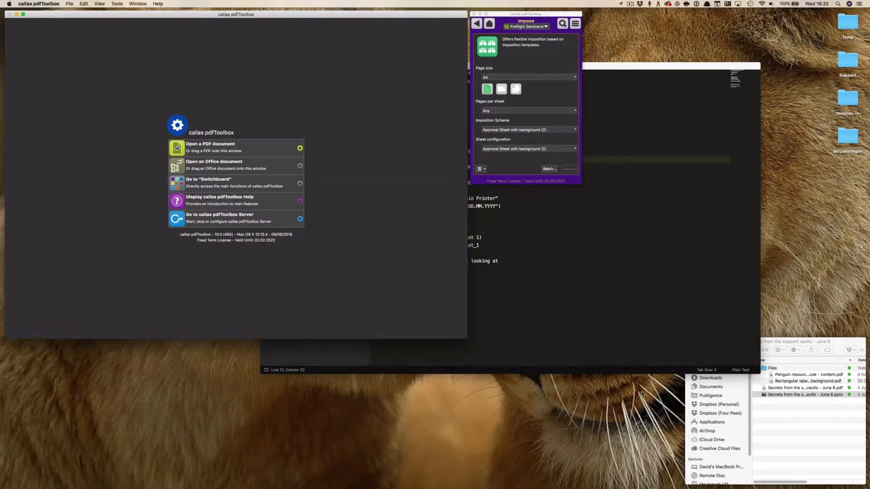
left_click_drag(801, 381, 230, 109)
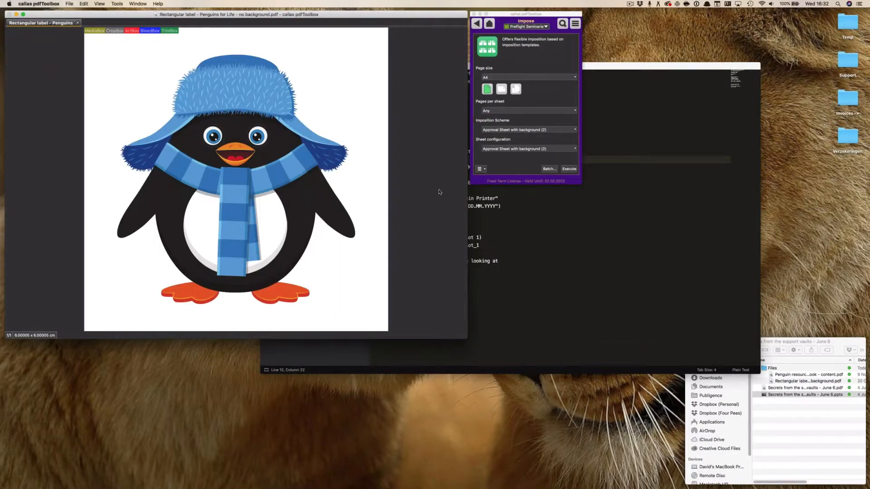
Execute the Impose action on the label and enlarge the Runlist Debugger window so the whole runlist fits
left_click(570, 169)
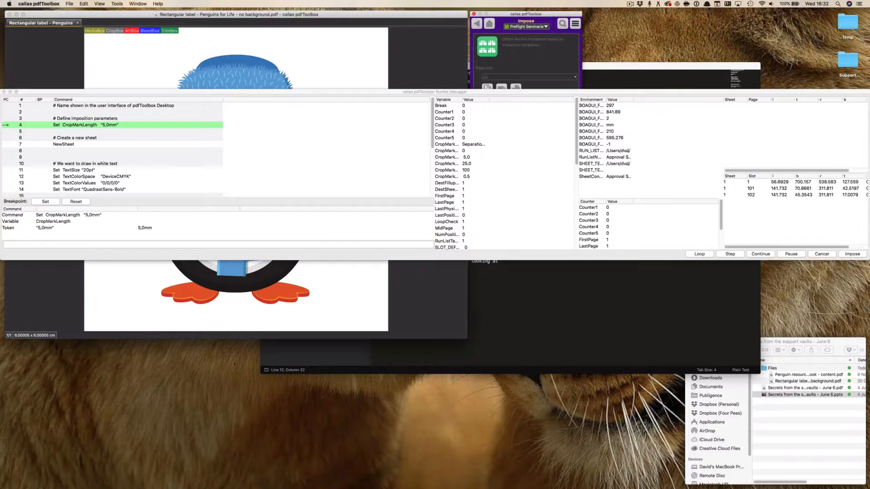
left_click_drag(869, 260, 868, 477)
left_click_drag(460, 92, 456, 19)
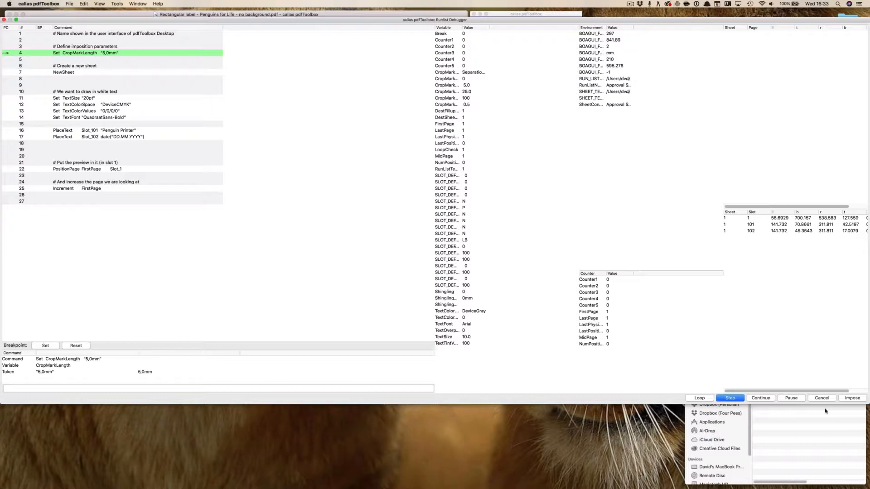
Step past the Set CropMarkLength command, widen the debugger's variable name column, and select the CropMarkLength variable
left_click(729, 398)
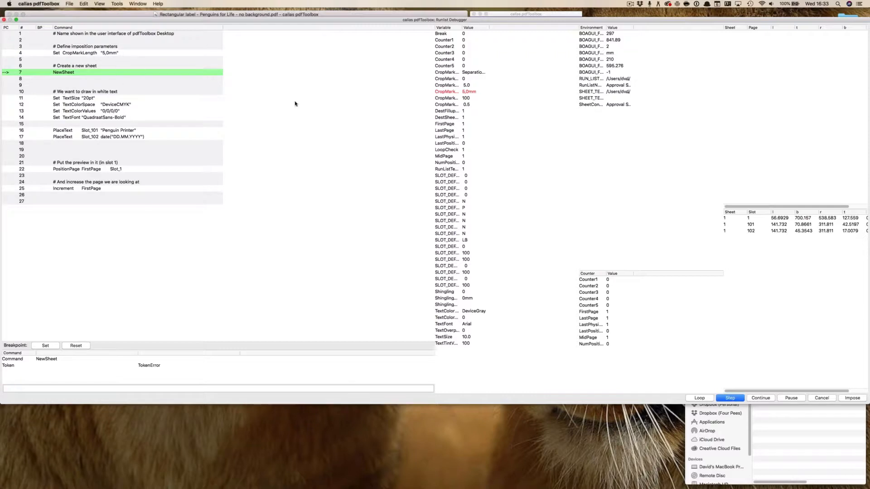
mouse_move(489, 28)
left_mouse_down()
mouse_move(473, 28)
mouse_move(501, 28)
left_mouse_up()
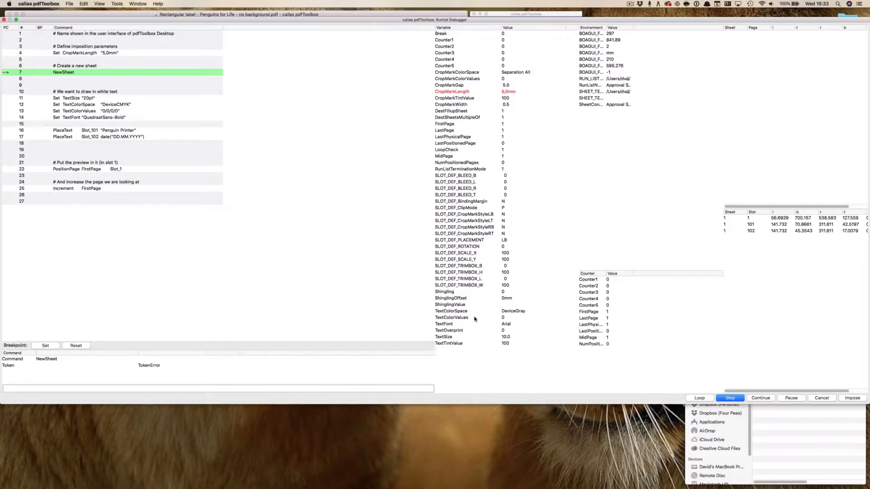
left_click(447, 94)
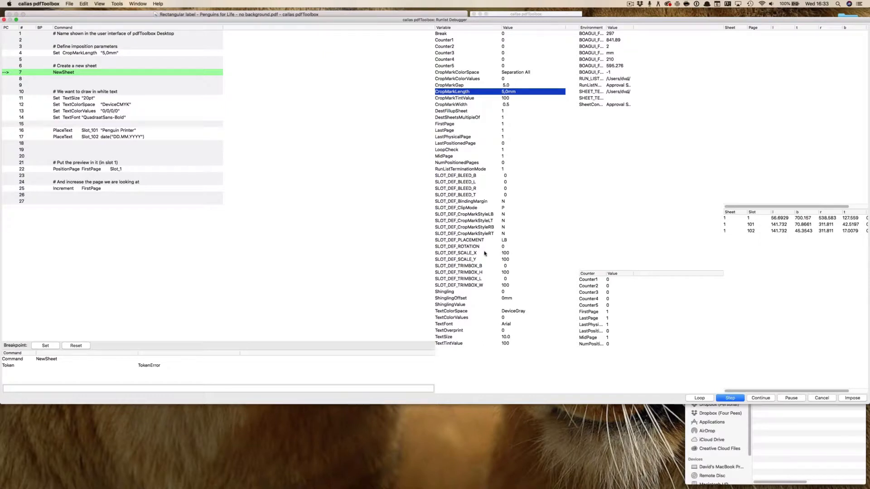
Select the TextSize, TextColorSpace and TextColorValues variables in the debugger to examine their default values
left_click(452, 338)
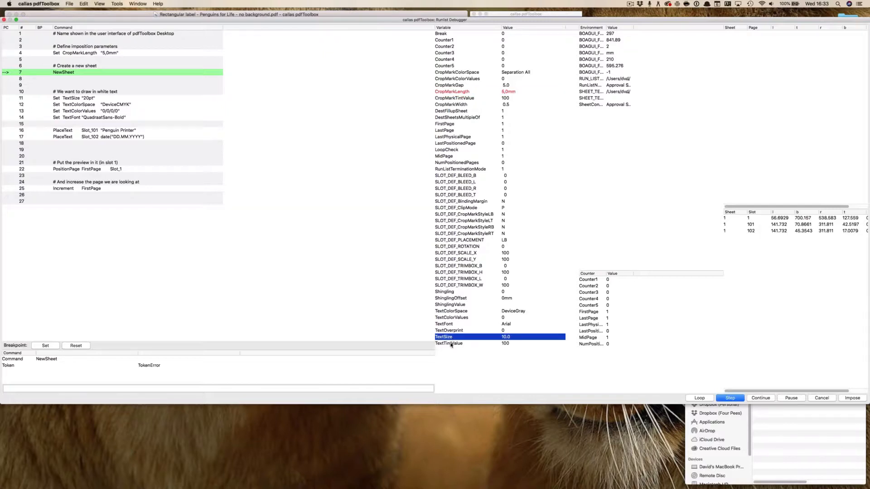
left_click(458, 312)
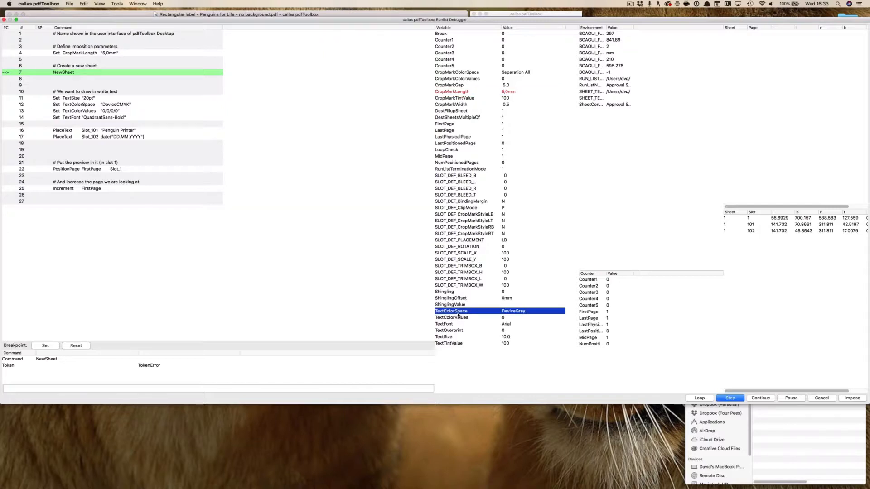
left_click(458, 318)
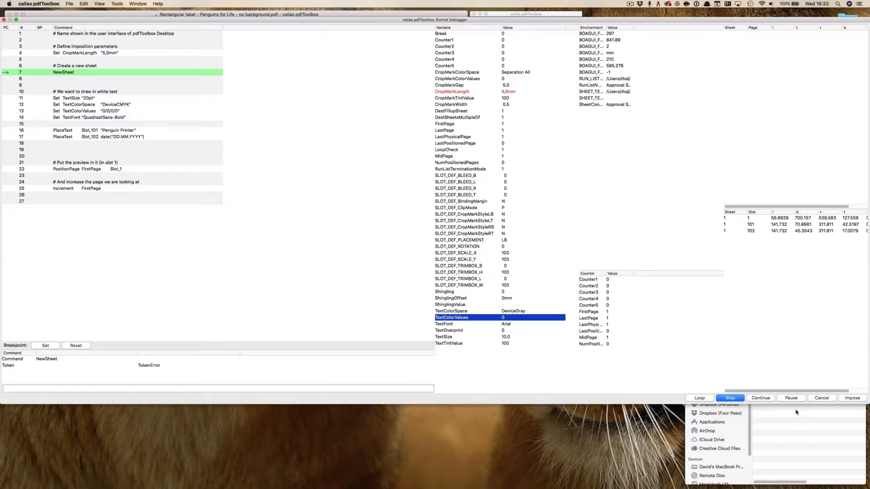
Step through the NewSheet, Set TextSize and Set TextColorSpace commands, and cancel the debugging run
left_click(730, 398)
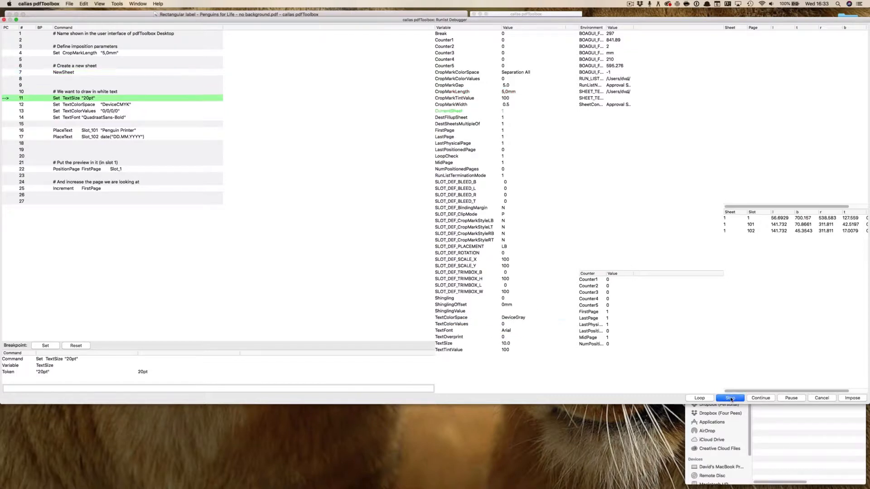
left_click(729, 398)
left_click(730, 398)
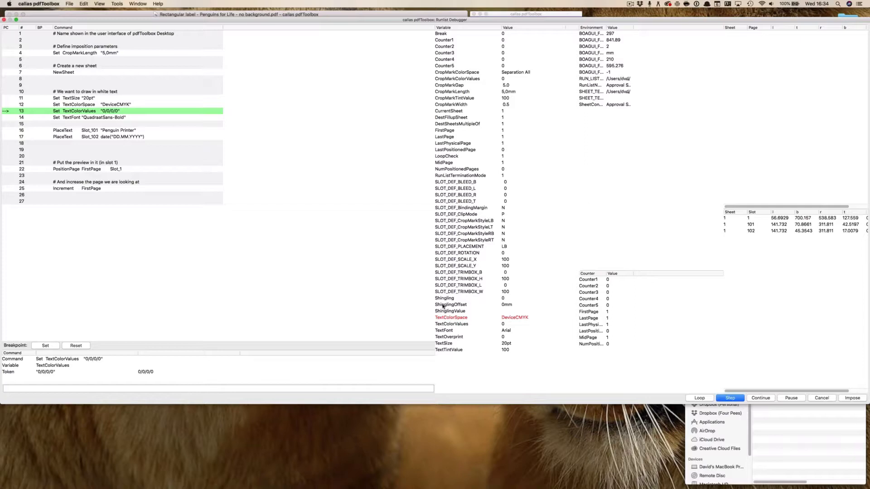
left_click(821, 397)
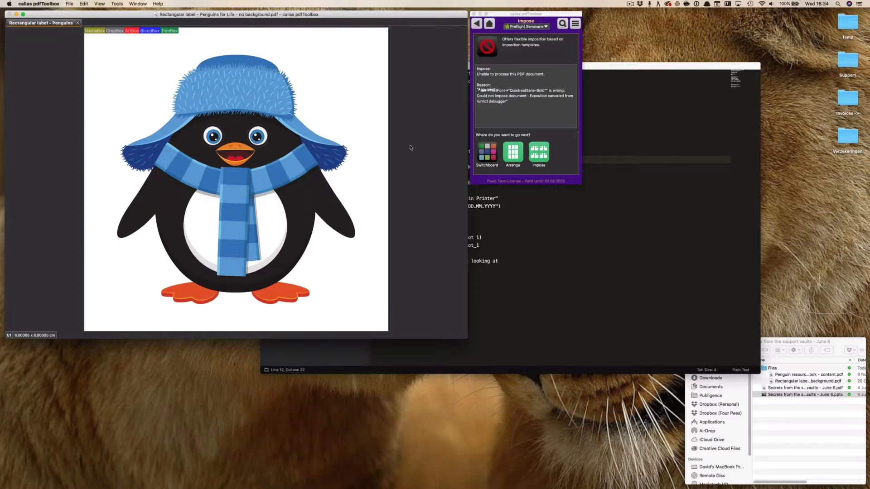
Leave the Impose result, hide this pdfToolbox, and switch to the other callas pdfToolbox instance with the Step & Repeat action
left_click(476, 25)
key("super+h")
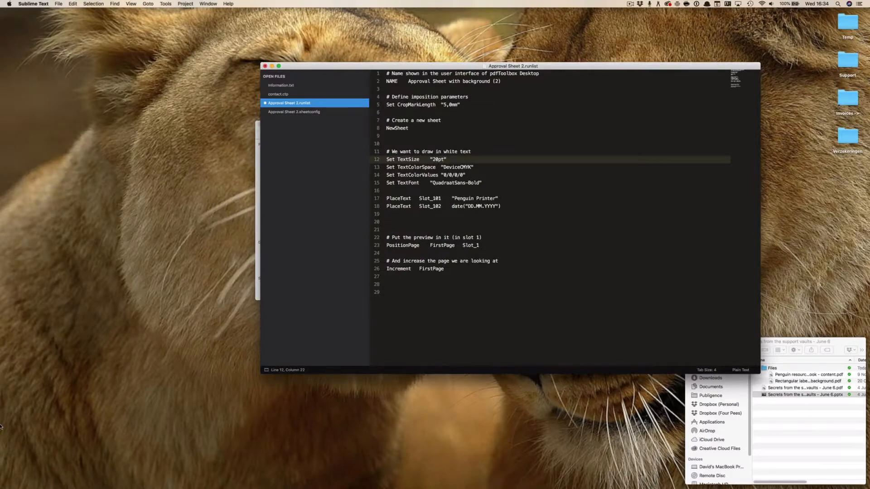
mouse_move(1, 425)
left_click(18, 312)
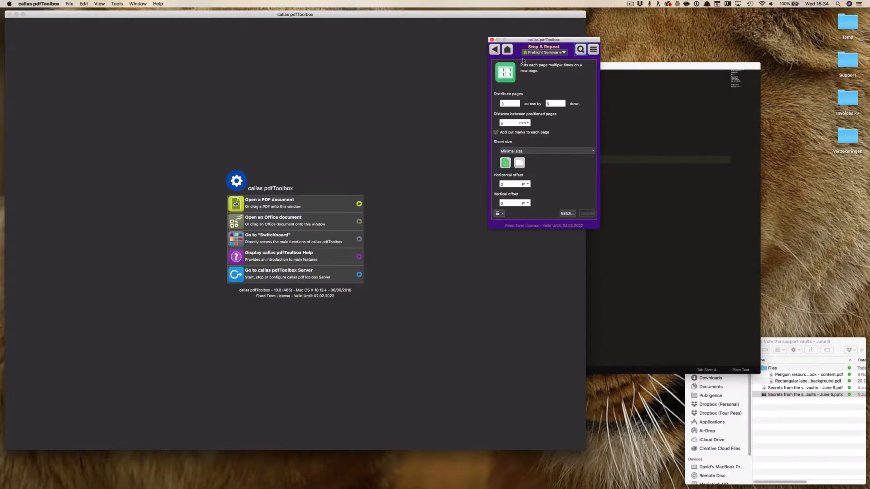
Check the additional options of the Step & Repeat action and ignore the pdfToolbox crash report
left_click(498, 215)
left_click(498, 215)
left_click(499, 215)
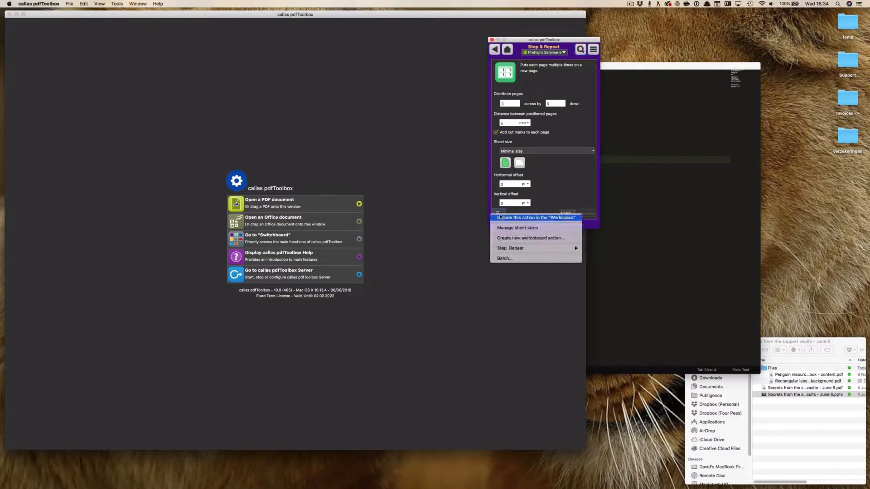
left_click(505, 50)
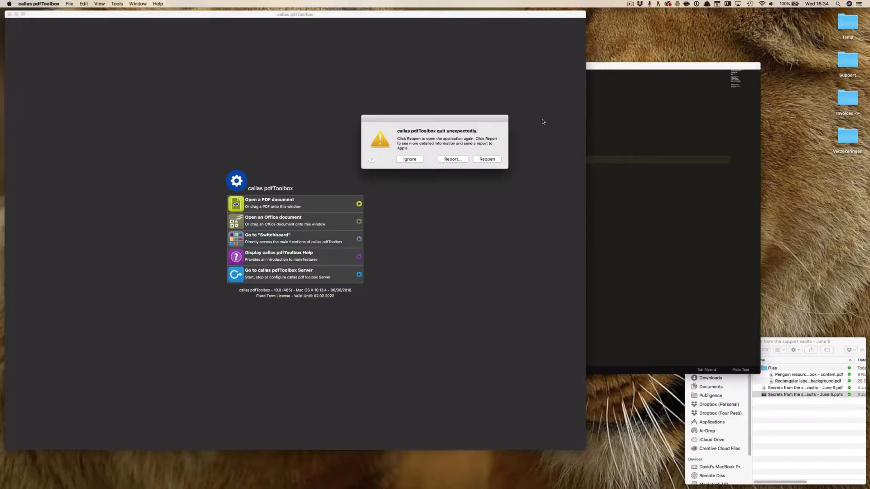
left_click(419, 165)
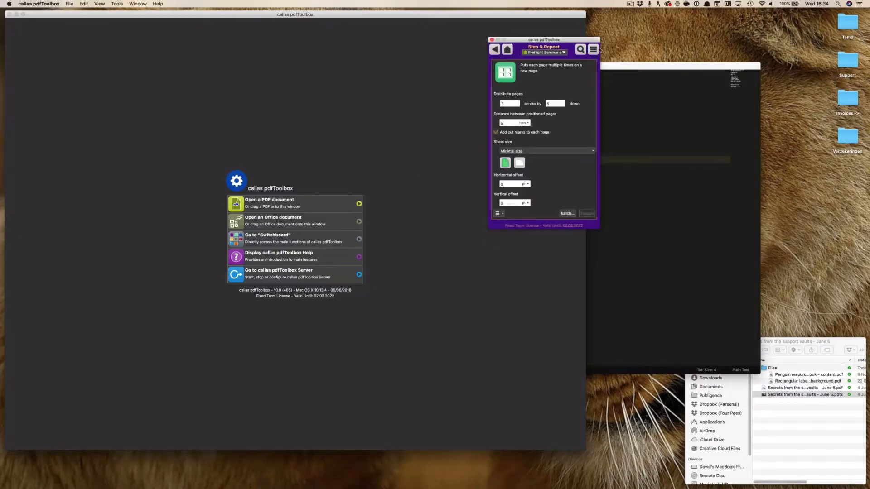
Return to the Switchboard's Arrange group, open the Impose action and check its additional options
left_click(508, 50)
left_click(589, 80)
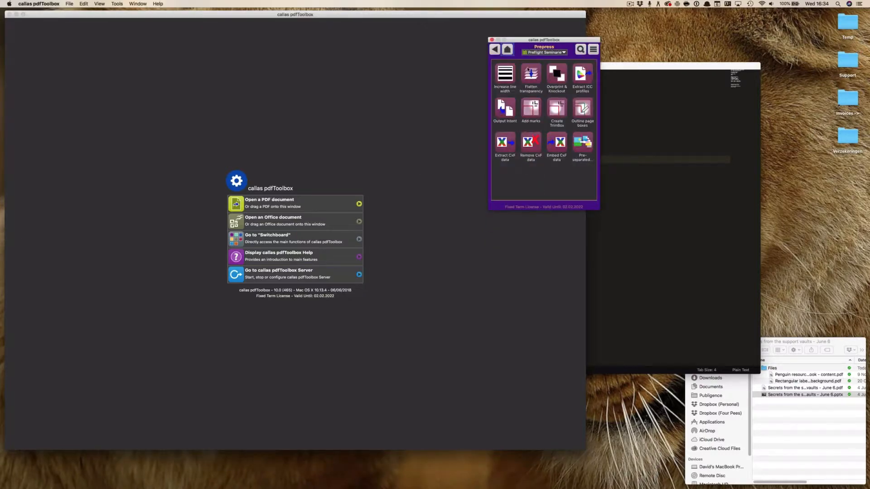
left_click(501, 49)
left_click(561, 111)
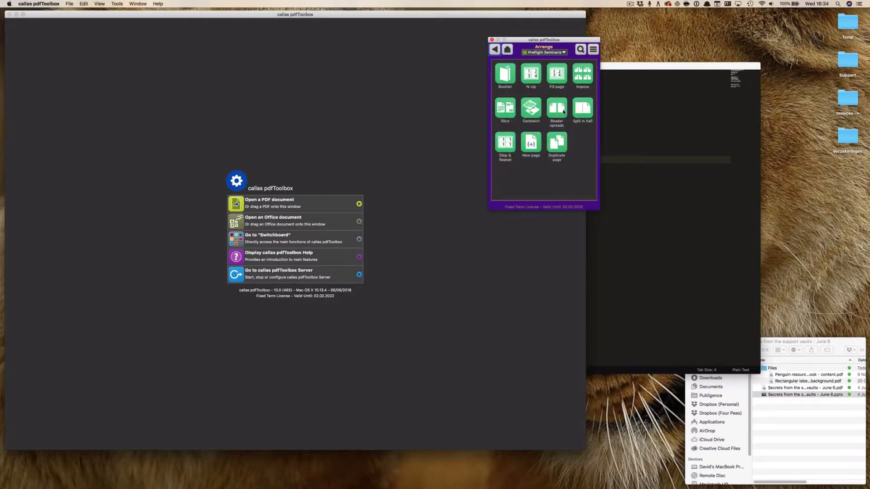
left_click(578, 78)
left_click(500, 194)
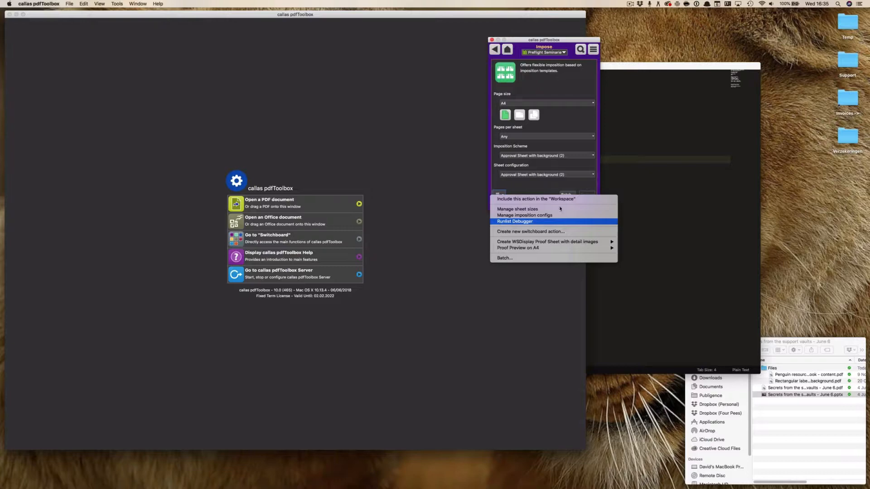
left_click(570, 106)
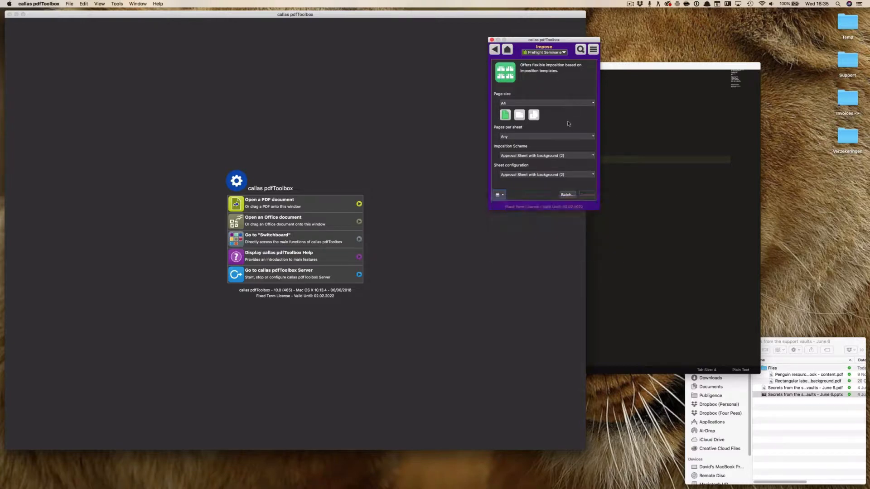
Switch to Sublime Text, close Approval Sheet 2.runlist without saving, and close Approval Sheet 2.sheetconfig and the editor window
left_click(675, 295)
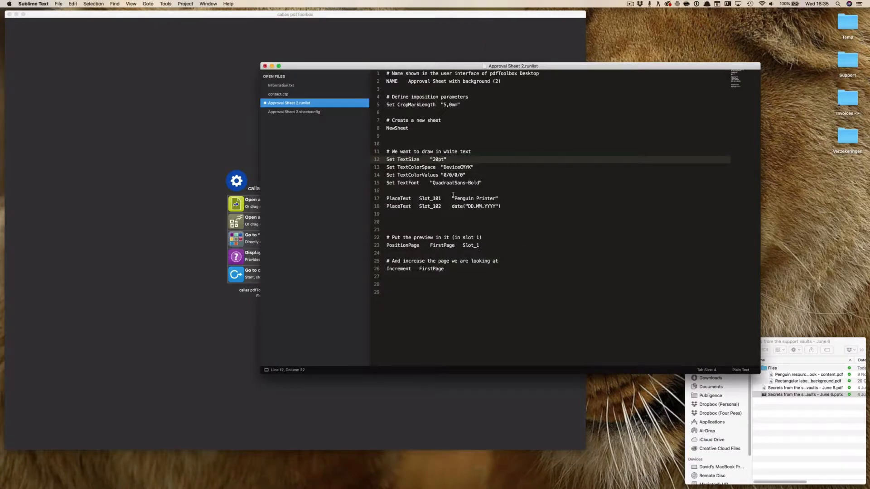
left_click(265, 103)
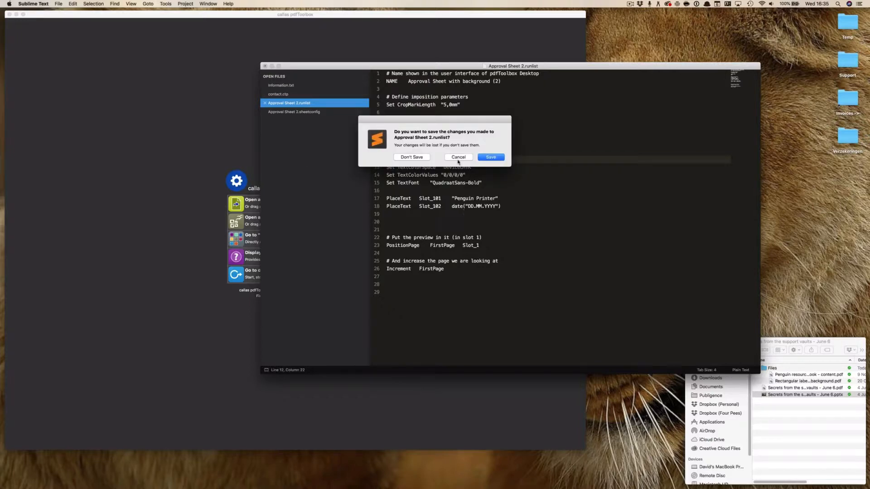
left_click(420, 157)
left_click(265, 104)
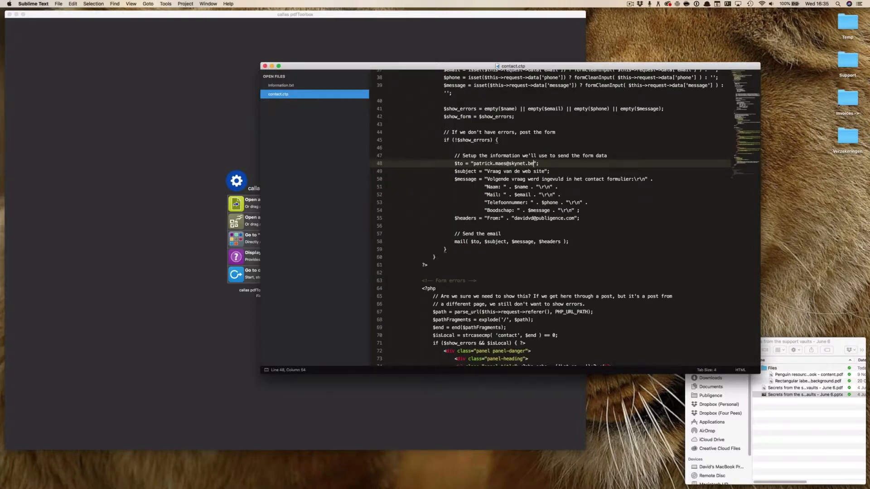
left_click(265, 65)
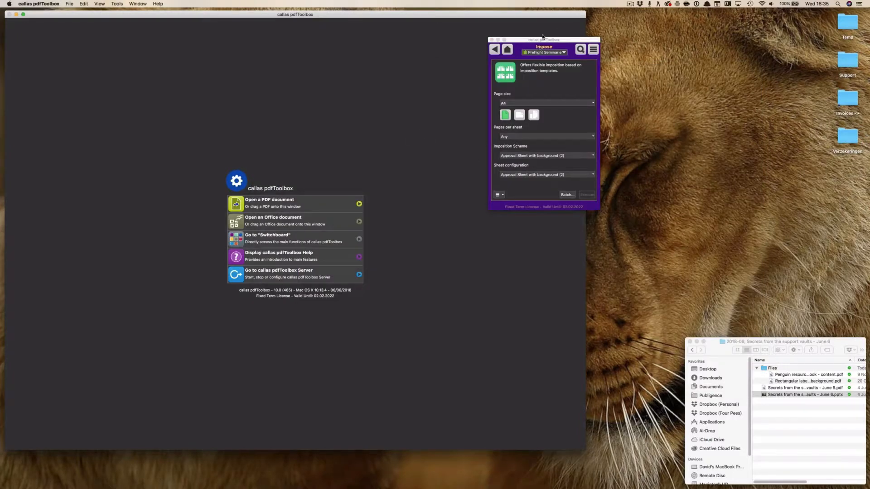
Open "Rectangular label - Penguins for Life - no background.pdf" and impose it on A4 with the "Approval Sheet with background (2)" scheme
left_click_drag(541, 39, 558, 47)
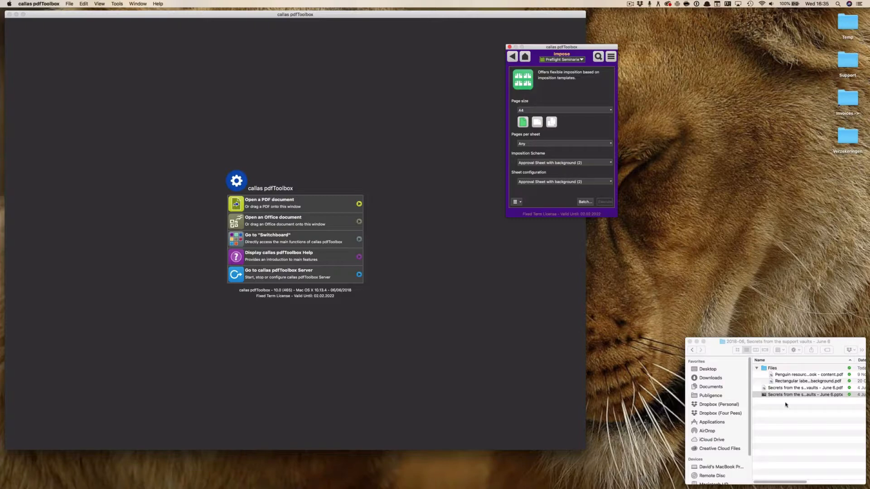
left_click_drag(811, 381, 548, 172)
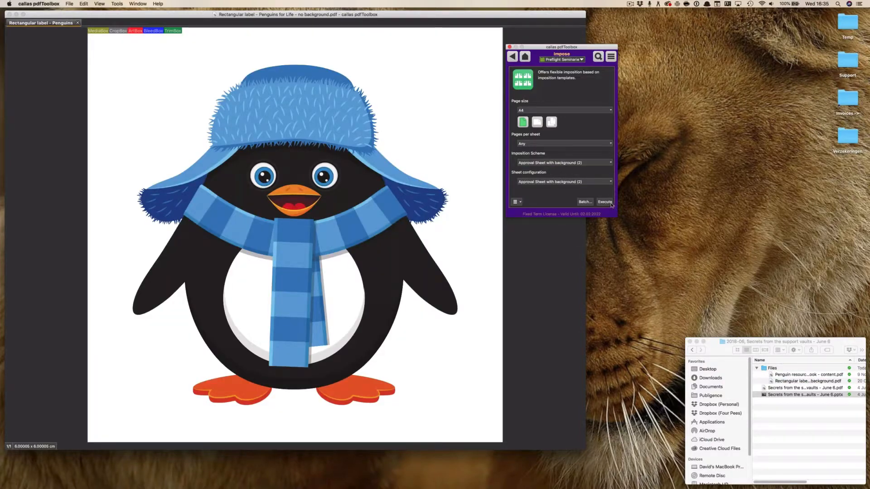
left_click(605, 202)
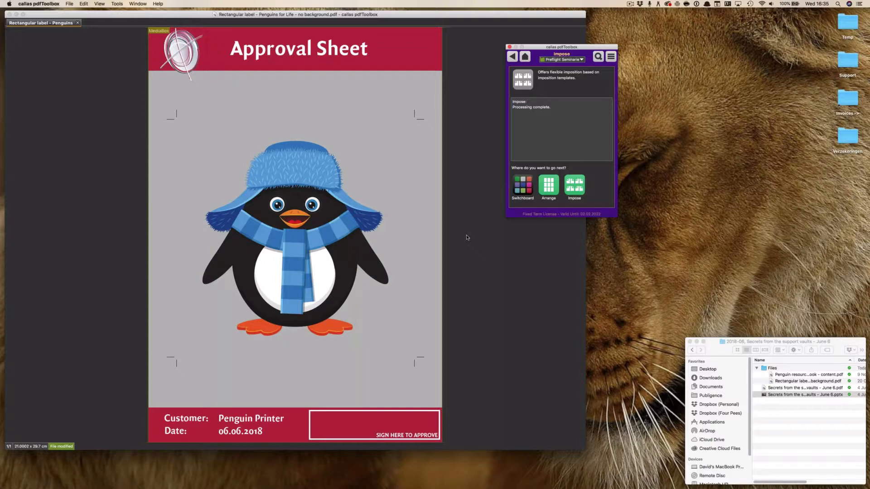
Open the Profiles window, look briefly at the fixups, return to the profiles, and place the window beside the Impose window
key("alt+super+p")
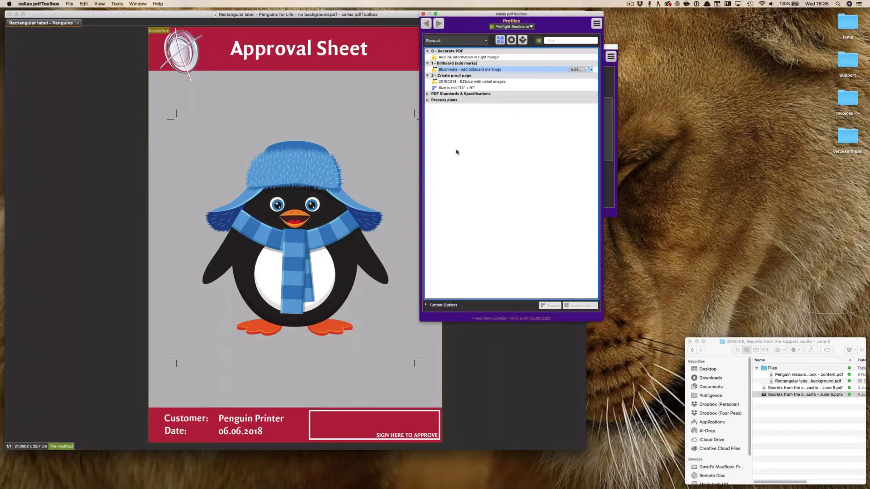
left_click_drag(521, 18, 442, 56)
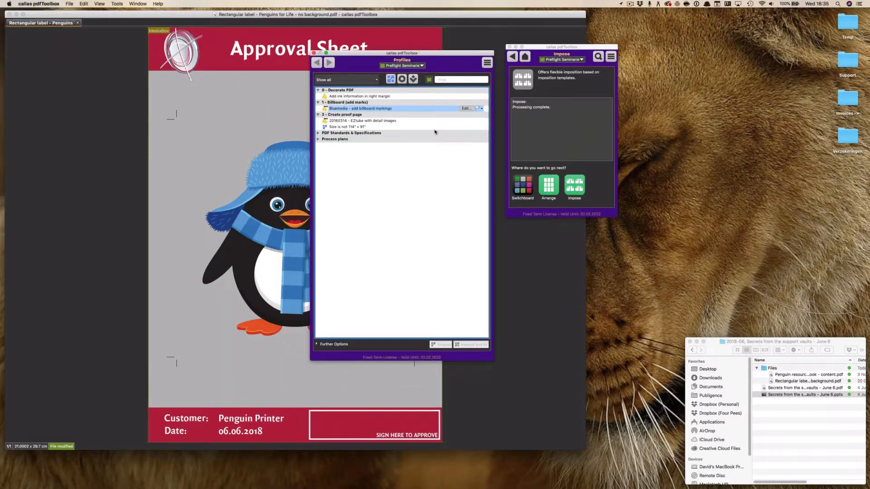
left_click(412, 83)
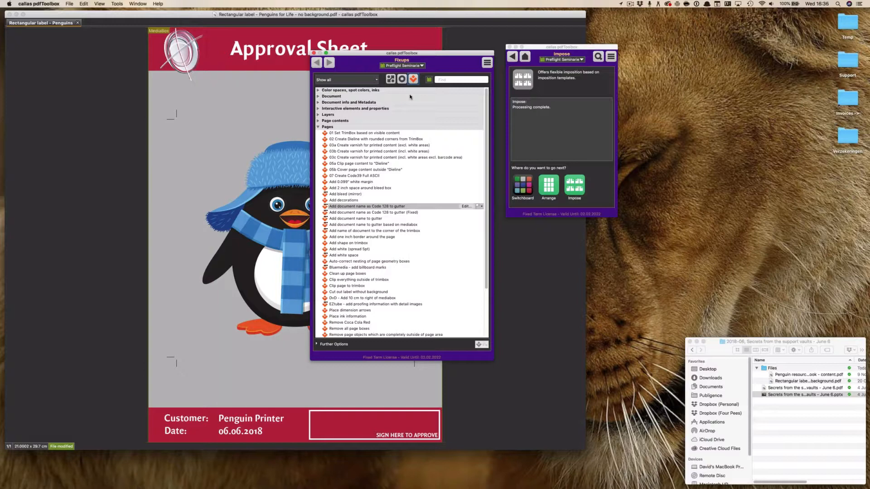
left_click(391, 79)
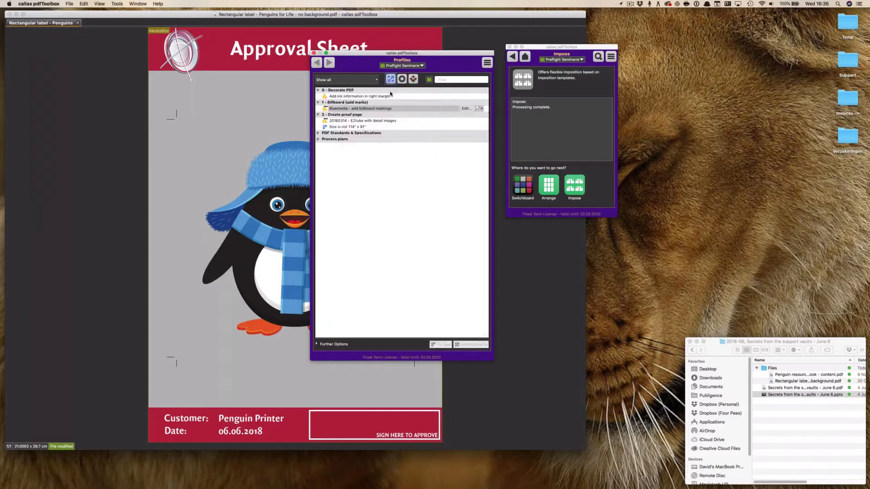
left_click(350, 109)
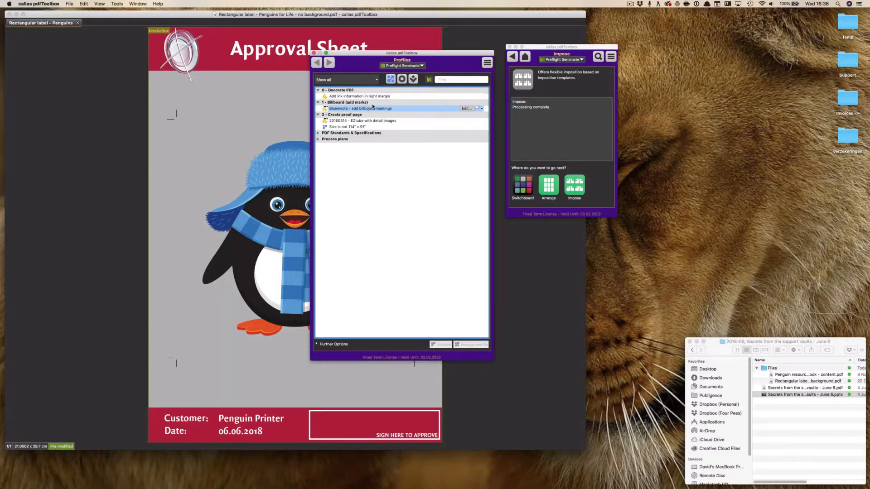
left_click_drag(407, 56, 403, 79)
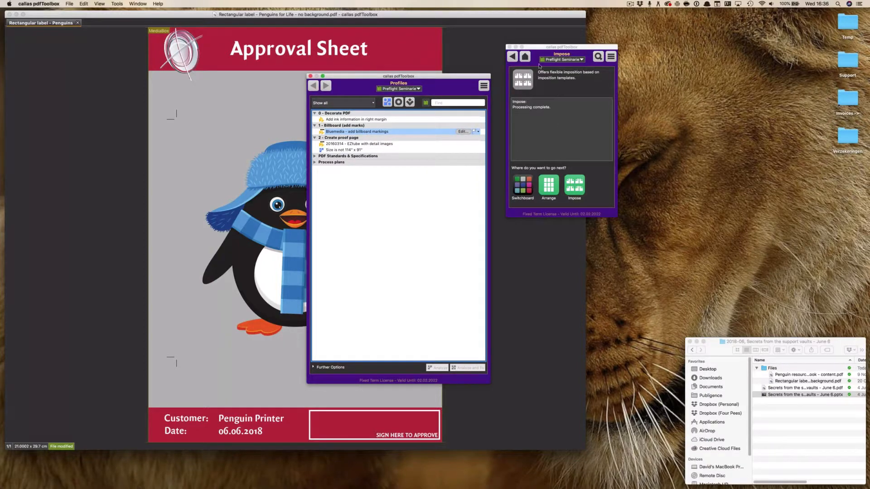
left_click_drag(529, 47, 519, 76)
Create a new switchboard action from the Impose settings, named "Imposition webinar" with the description "This does something."
left_click(502, 85)
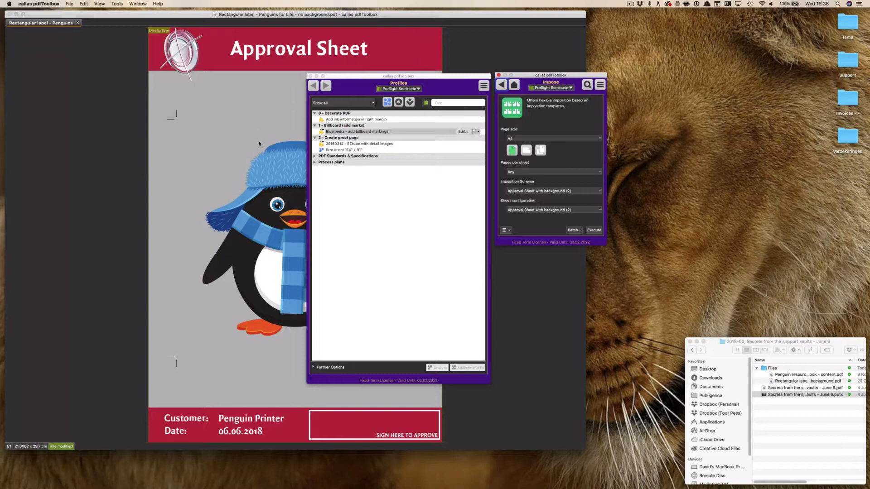
left_click(508, 231)
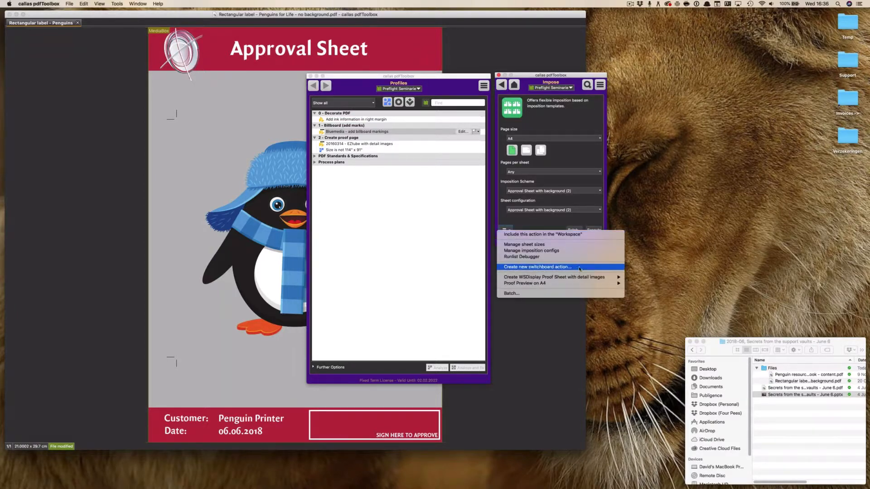
left_click(514, 230)
left_click(508, 231)
left_click(575, 268)
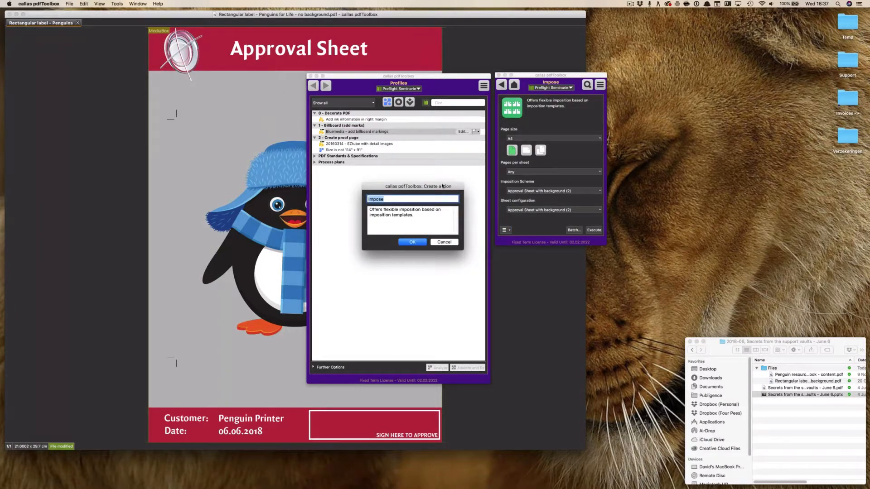
type("Imposition webinar")
key("Tab")
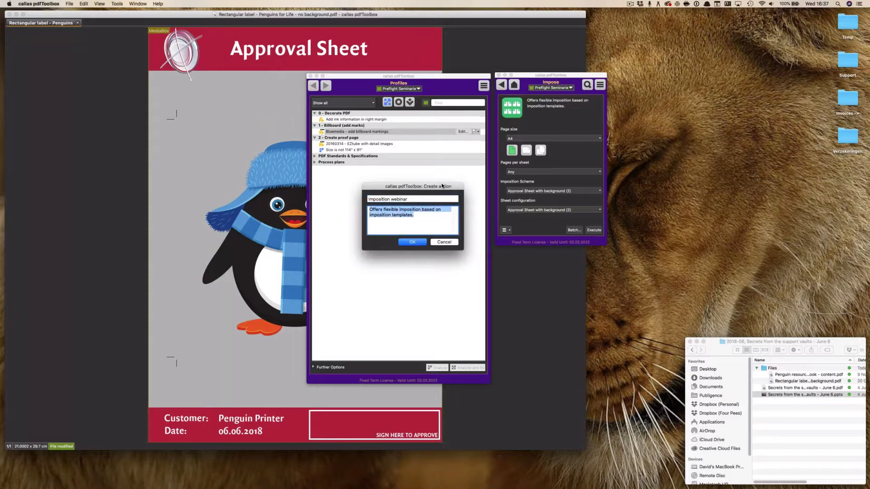
type("This d")
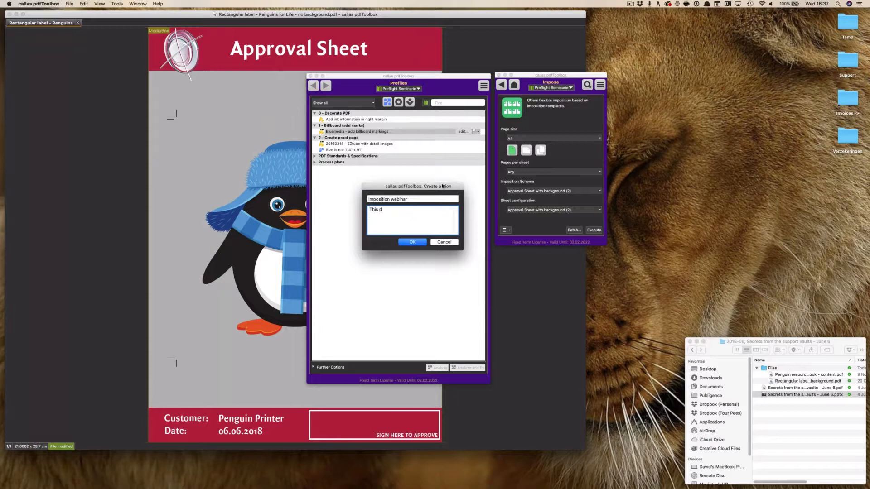
type("oes something.")
left_click_drag(434, 191, 444, 54)
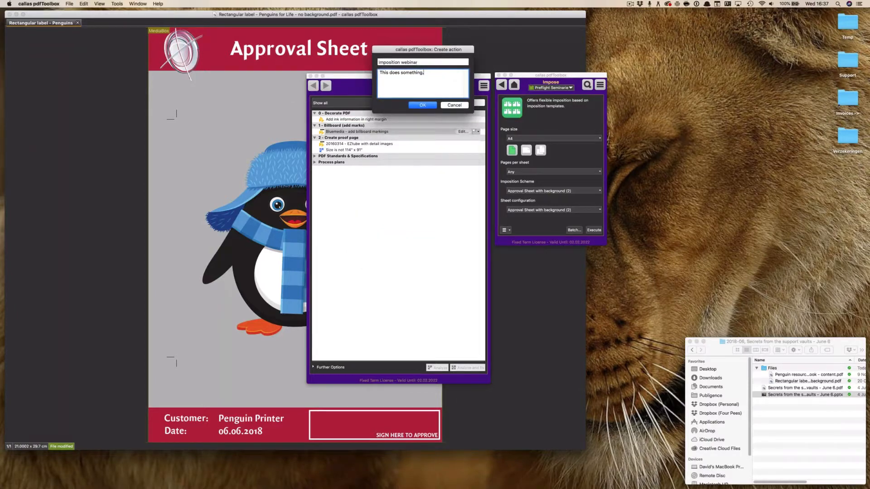
key("Return")
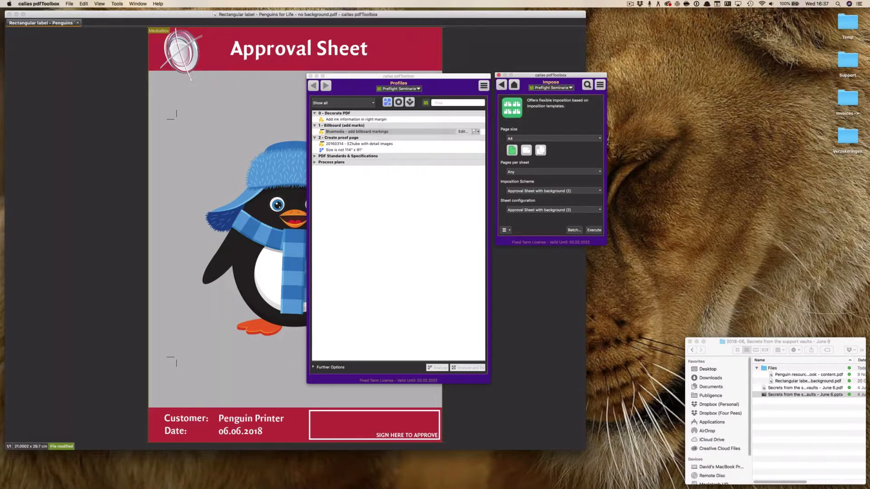
Examine the management options of the Imposition webinar switchboard action in the Impose settings, and return to the Profiles window
left_click(506, 230)
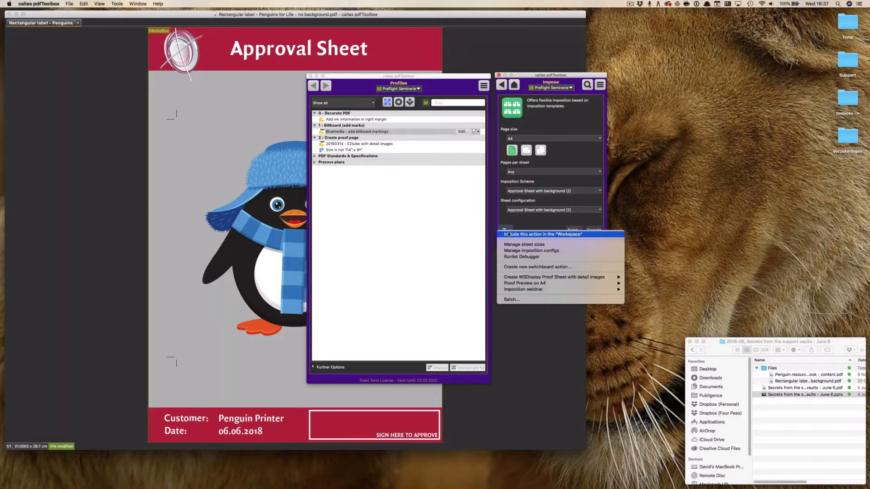
mouse_move(523, 290)
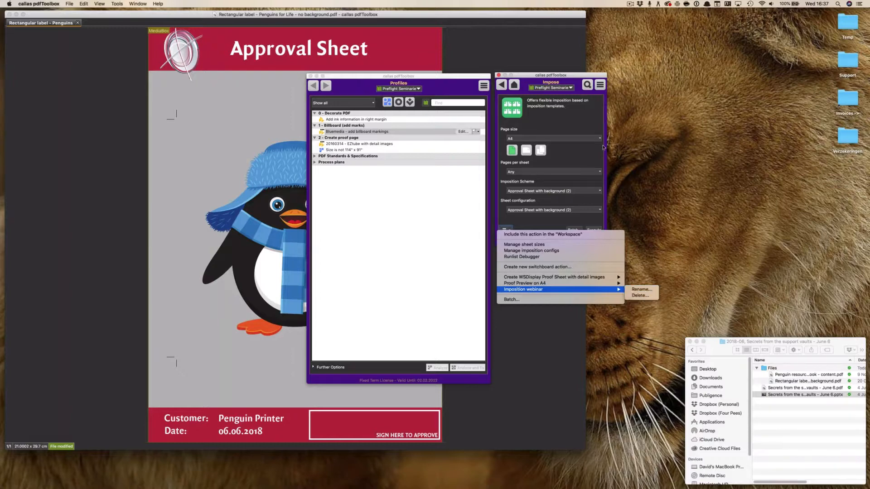
left_click(584, 121)
left_click(455, 201)
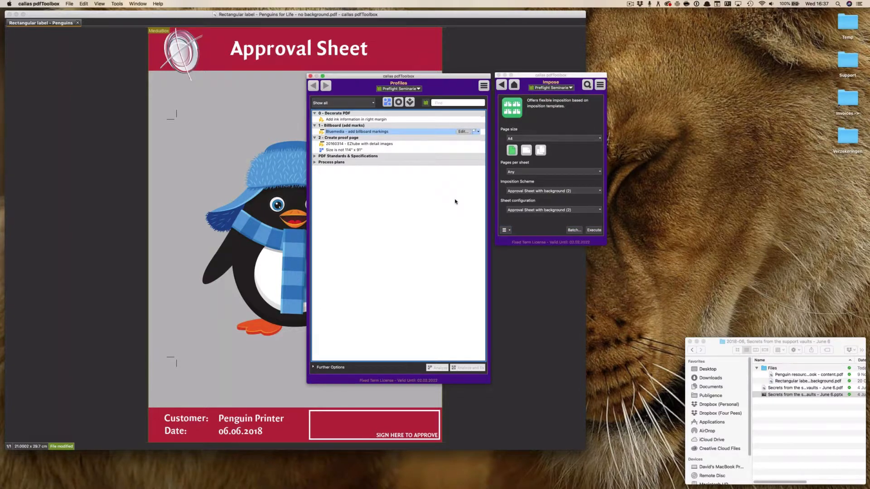
Create a new process plan named "Imposition webinar" and add an Action step to its sequence
left_click(483, 86)
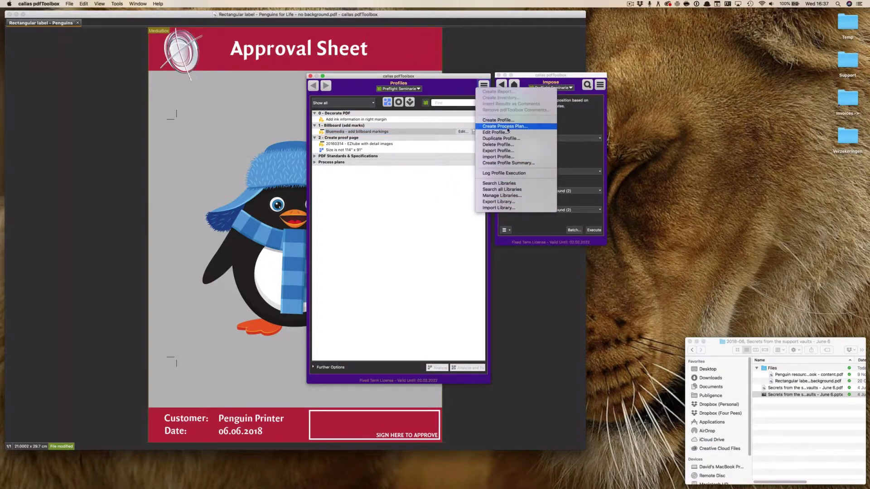
left_click(532, 129)
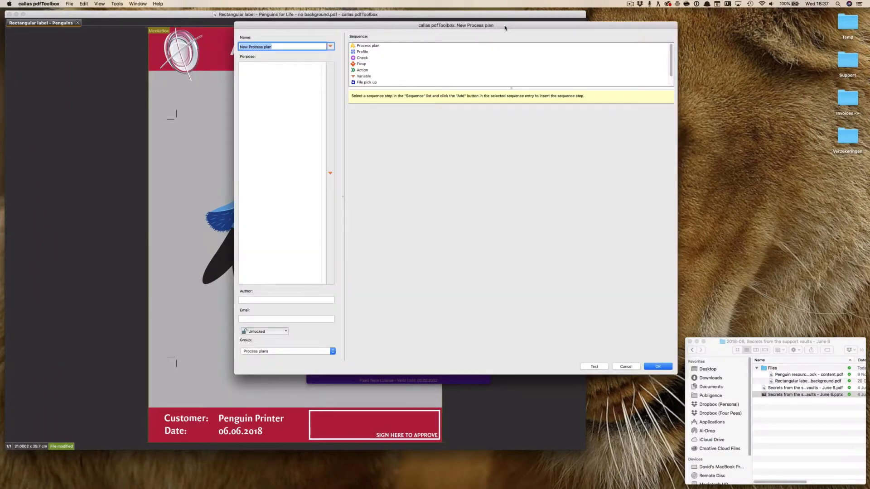
left_click_drag(506, 28, 473, 57)
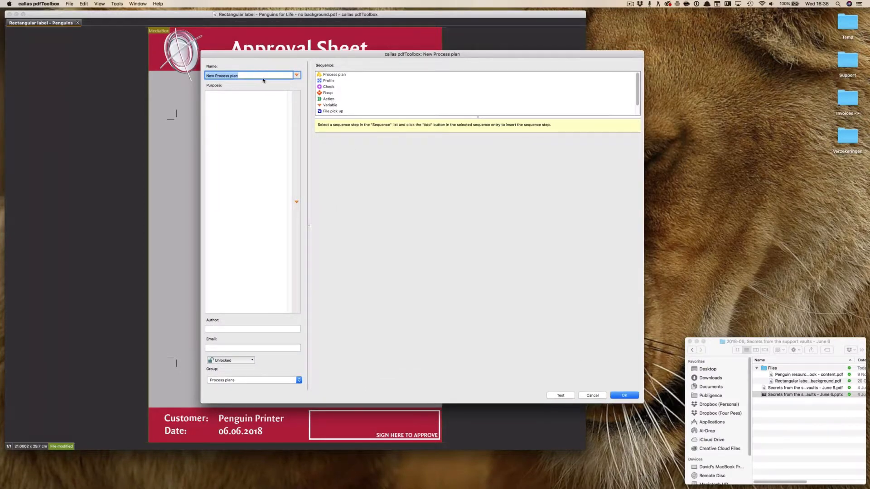
key("BackSpace")
type("Imo")
type("osition webinar")
left_click(330, 100)
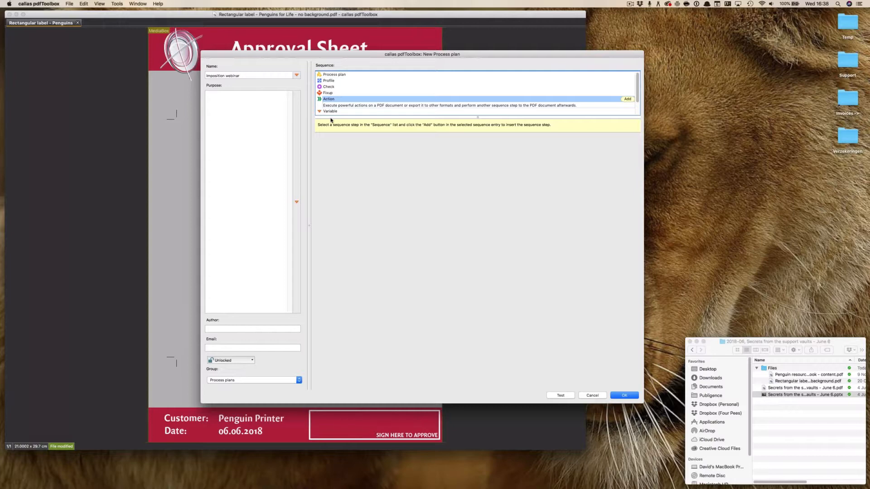
double_click(330, 101)
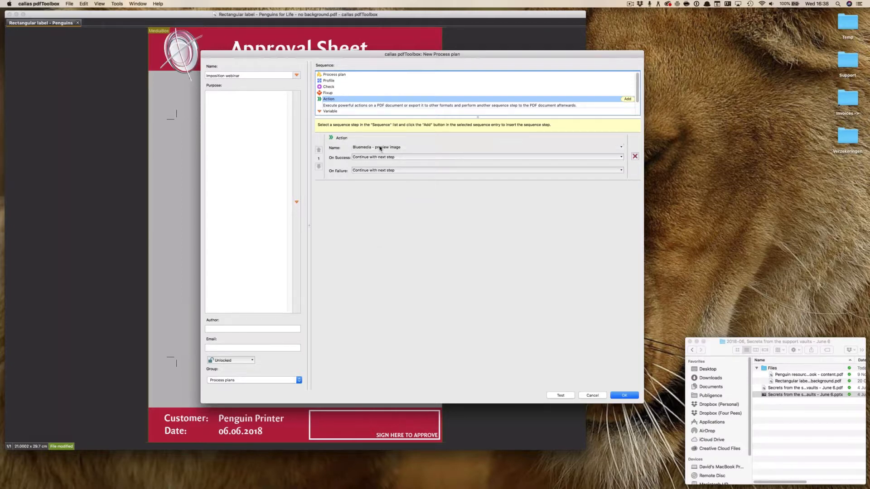
Assign the Imposition webinar action to the process plan's Action step and save the plan
left_click(409, 147)
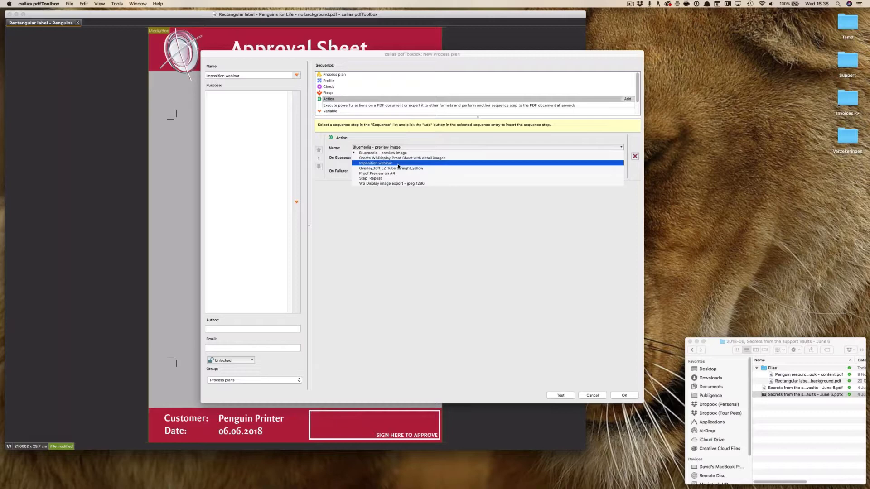
left_click(398, 163)
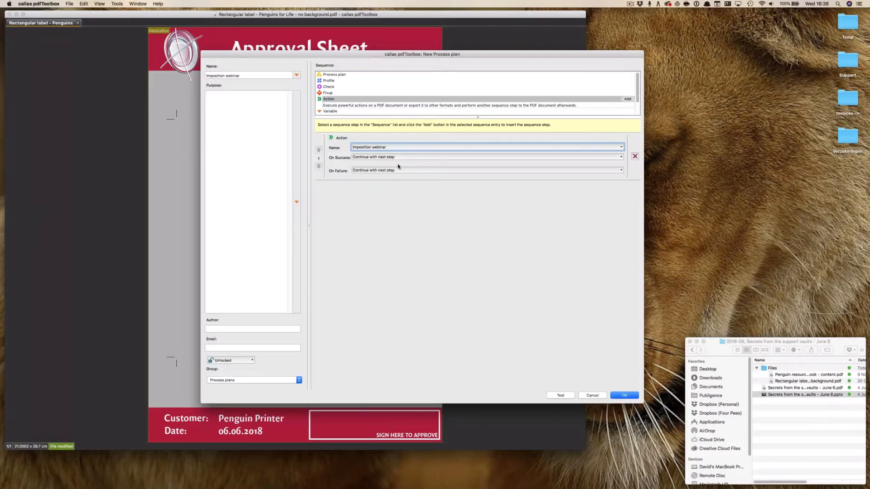
left_click(625, 395)
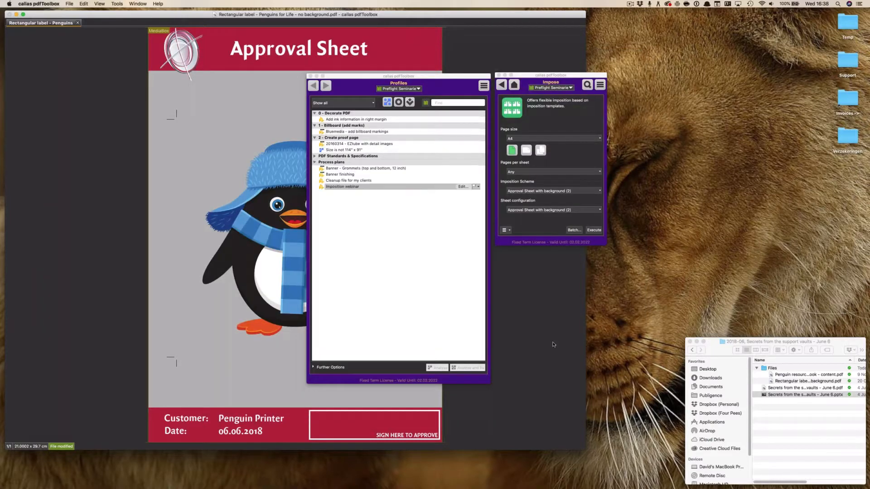
Revert the open penguin label PDF to its original version without the approval sheet
left_click(361, 187)
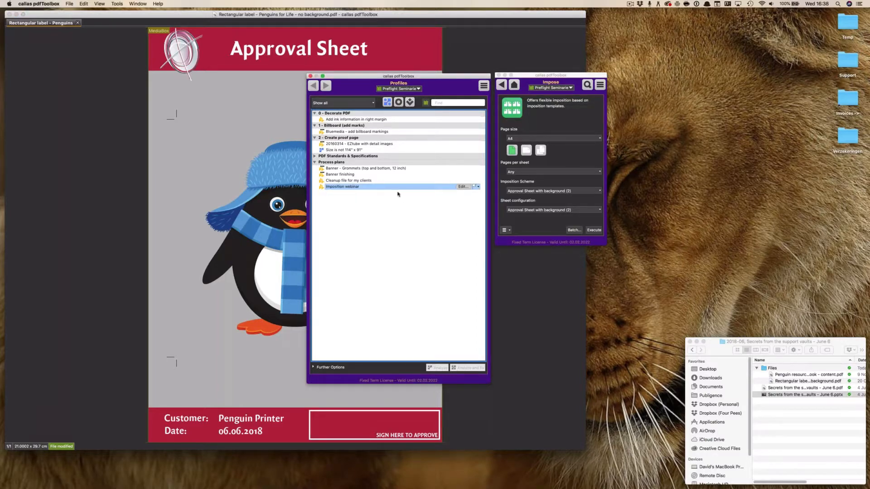
left_click(192, 68)
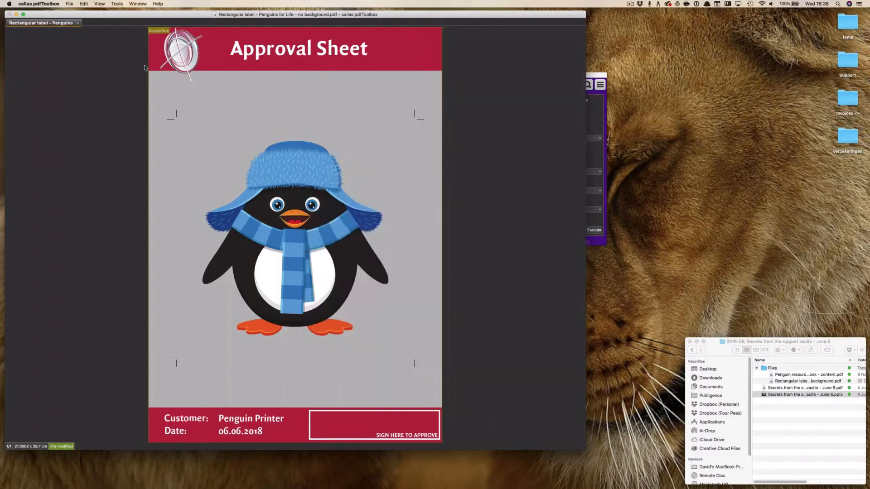
key("super+r")
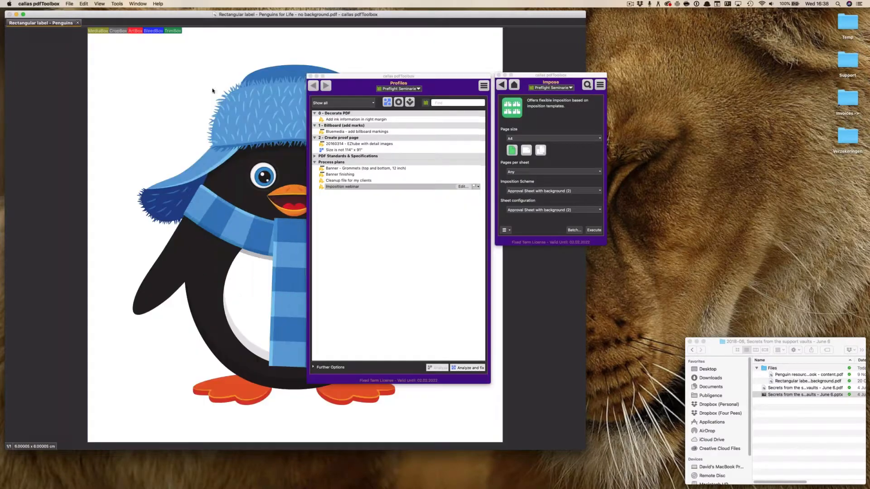
Open the Imposition webinar process plan for editing, test it on the penguin label PDF, and close it without saving
left_click(409, 77)
left_click(462, 187)
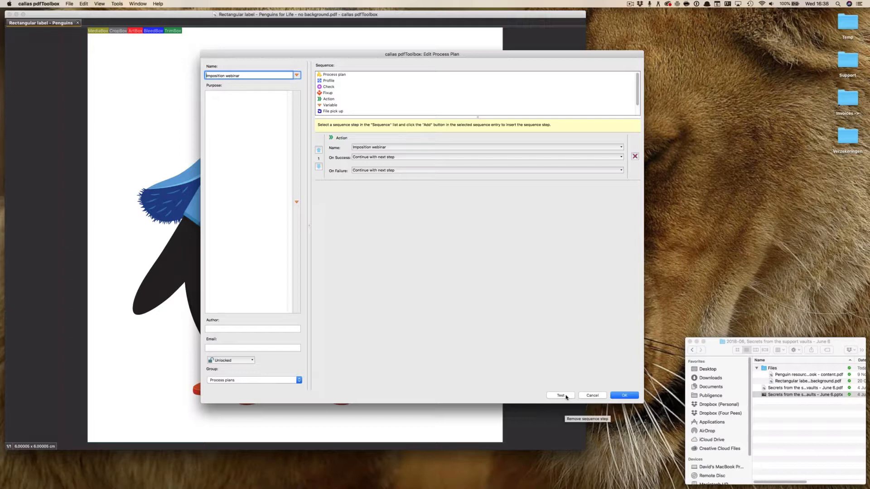
left_click(567, 398)
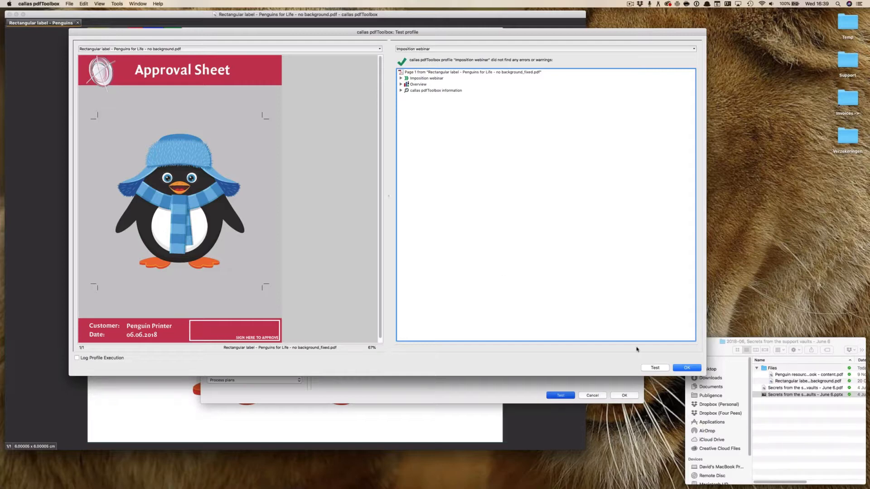
left_click(684, 369)
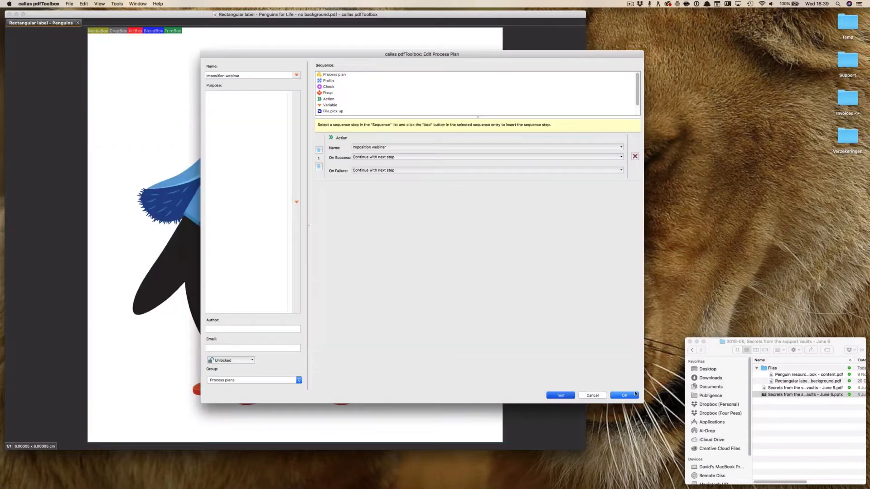
left_click(590, 397)
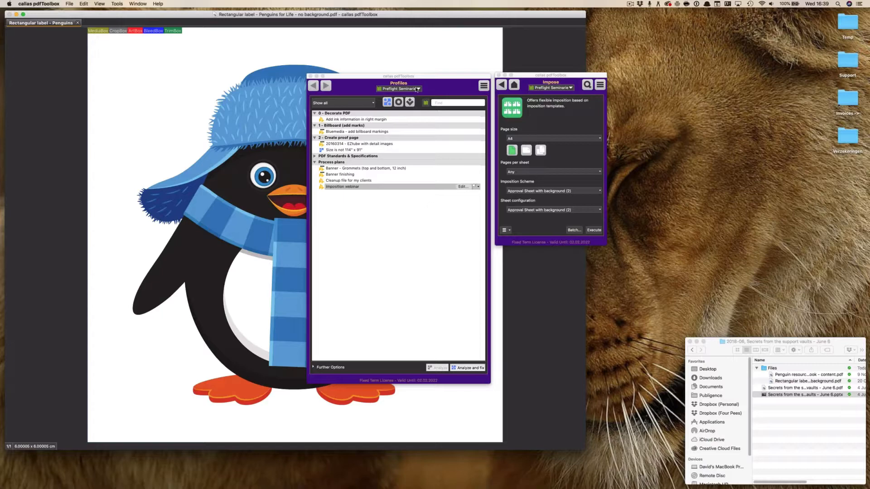
Switch to the Version 10 library and review the sequence of the "Rotate file and create landscape proof" process plan, closing it without changes
left_click(417, 89)
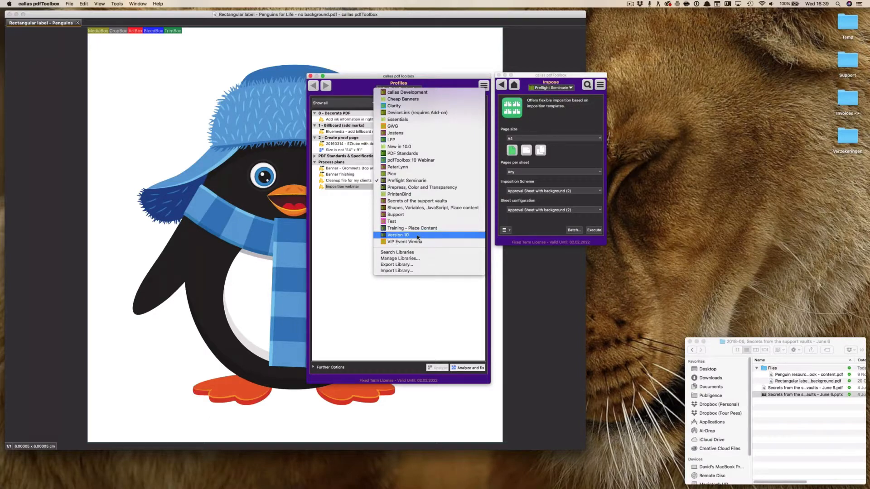
left_click(418, 236)
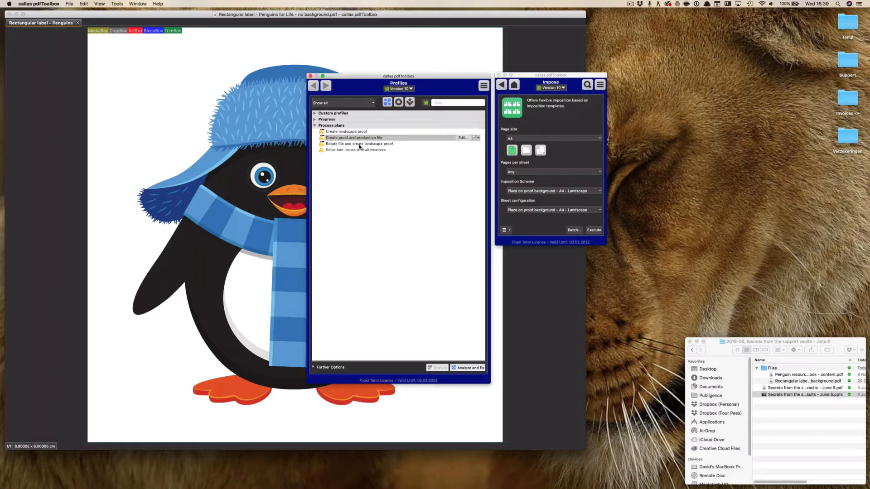
left_click(360, 145)
left_click(463, 143)
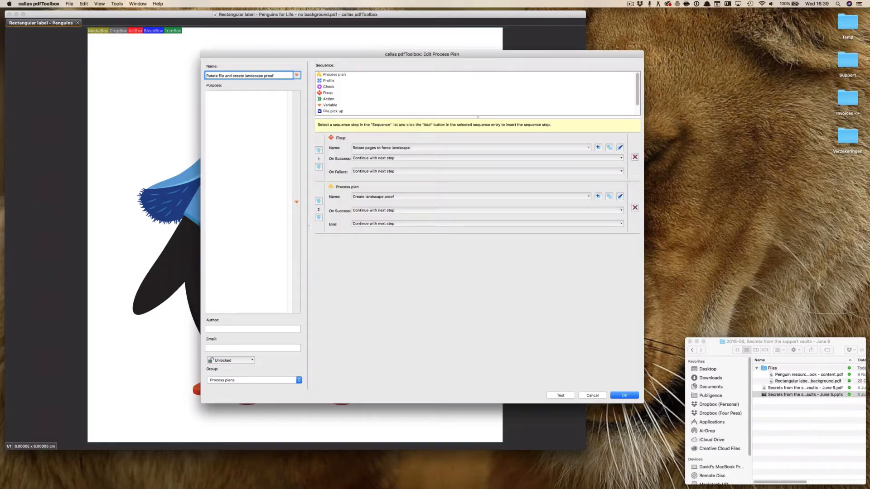
left_click_drag(452, 54, 451, 30)
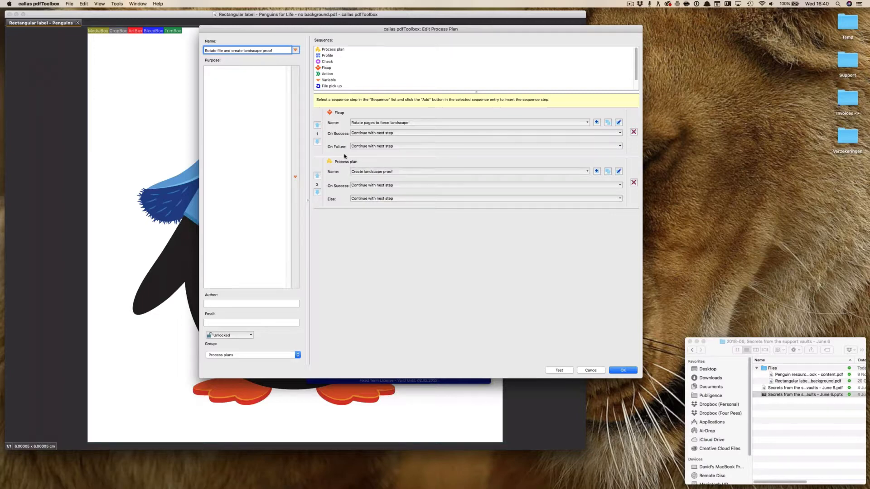
left_click(595, 370)
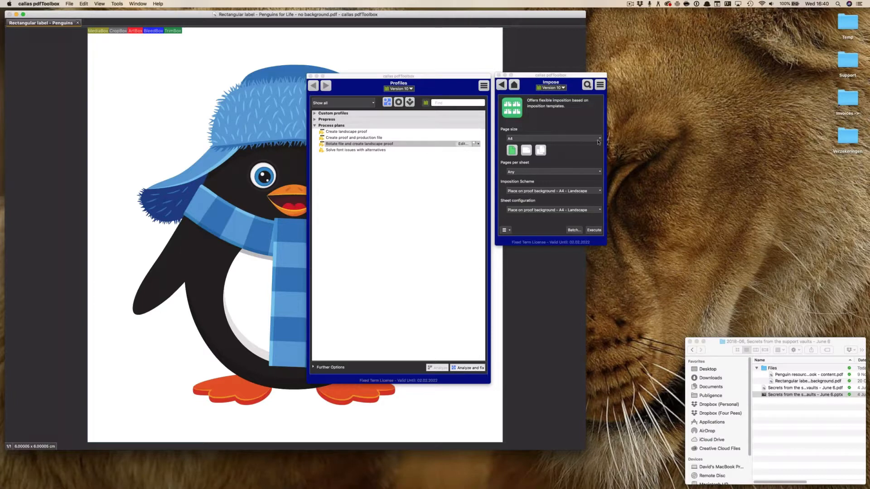
Test the "Rotate file and create landscape proof" process plan, examine its proof background and added information results, and close it without saving
left_click(462, 143)
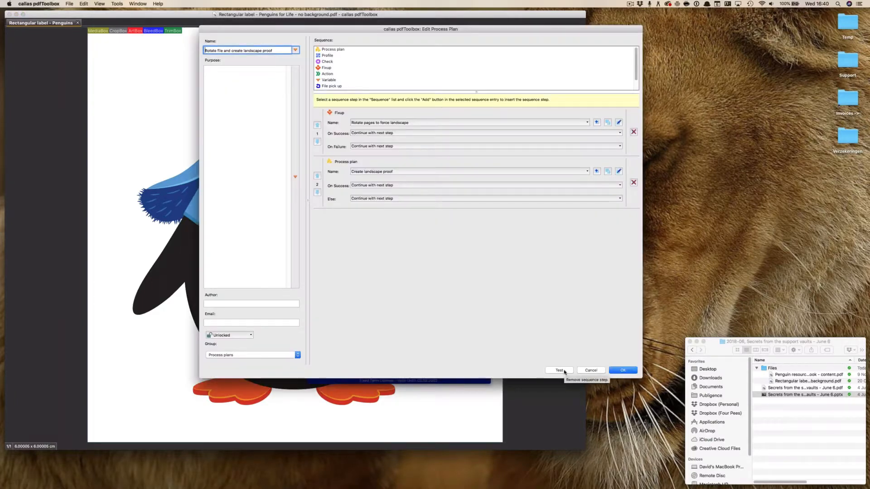
left_click(563, 371)
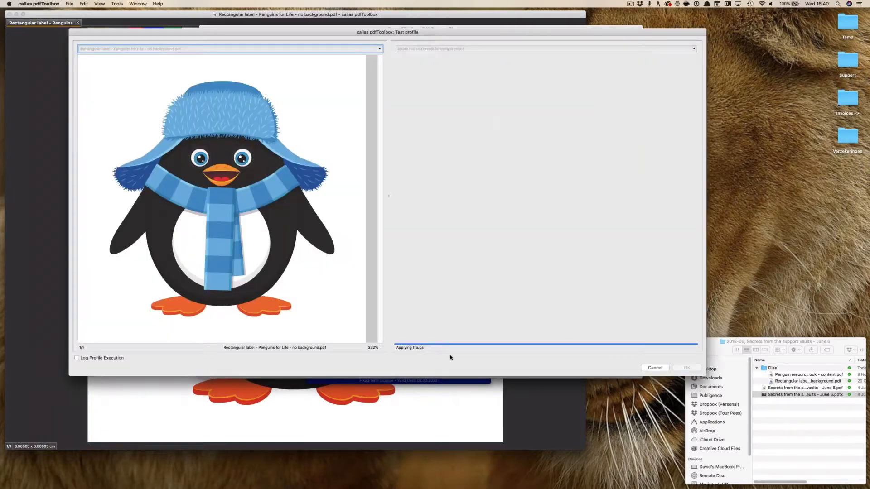
left_click(494, 198)
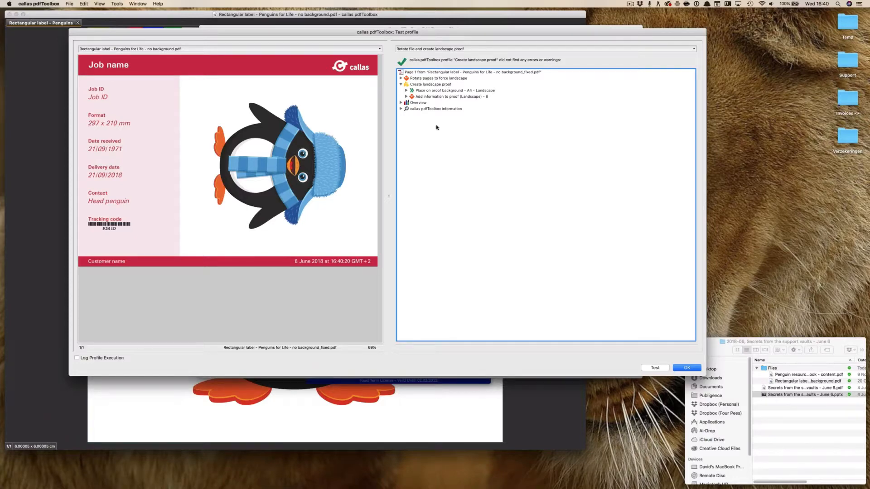
left_click(428, 90)
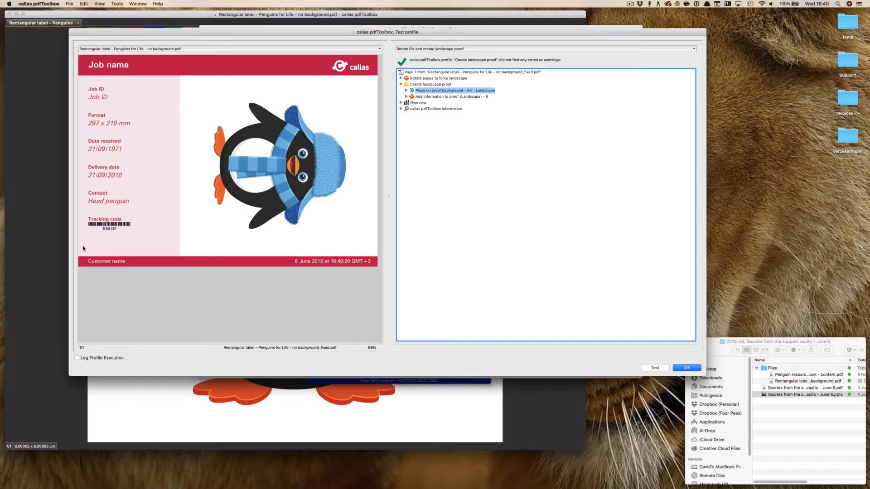
left_click(429, 97)
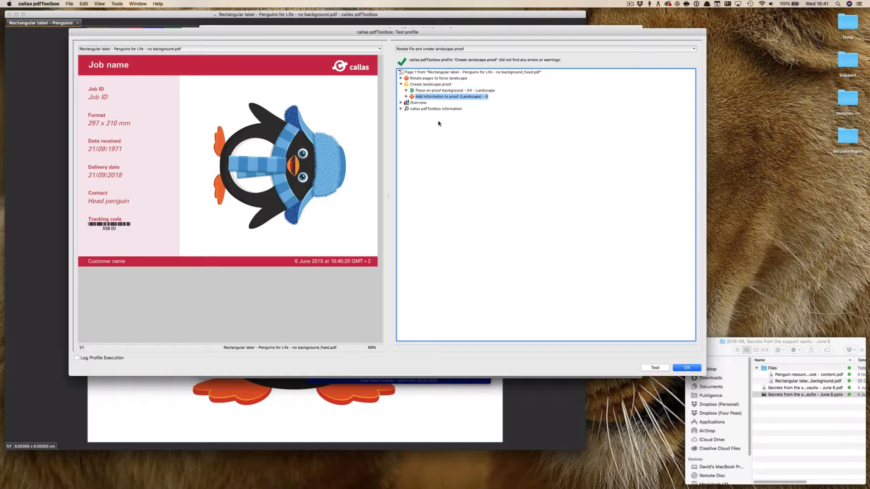
key("Return")
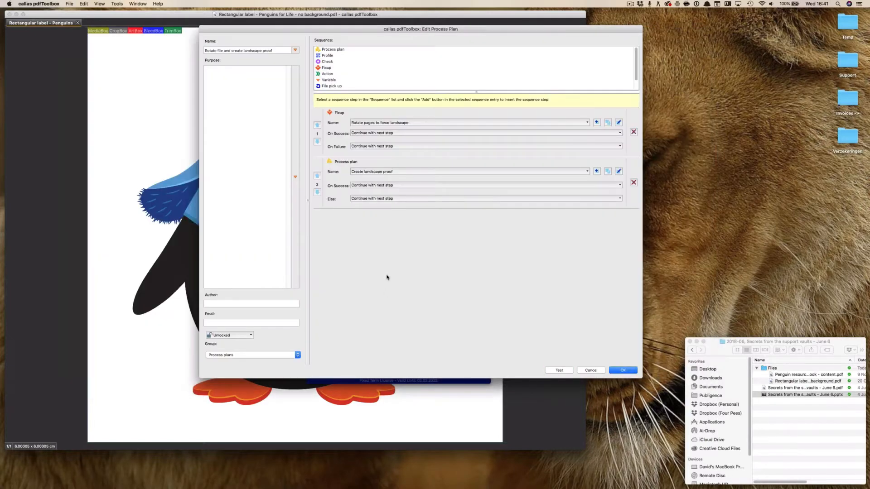
left_click(591, 370)
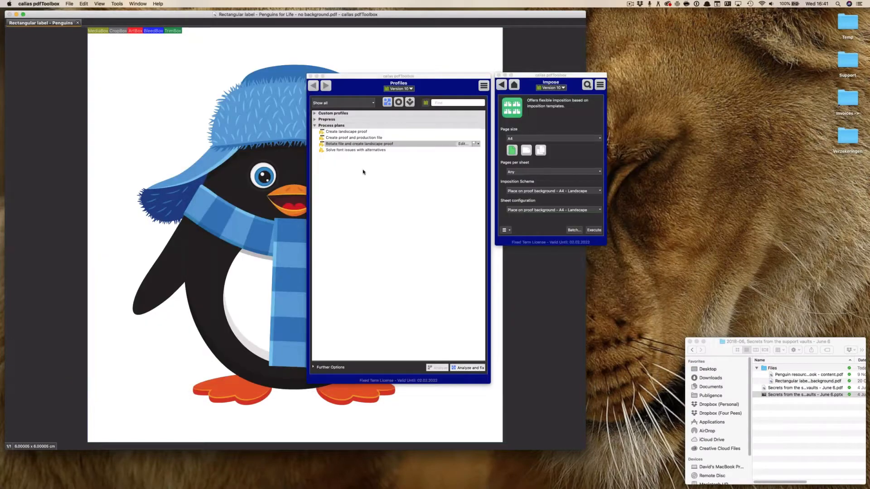
Move the Impose and Profiles windows aside to uncover the penguin document
left_click_drag(534, 75, 679, 65)
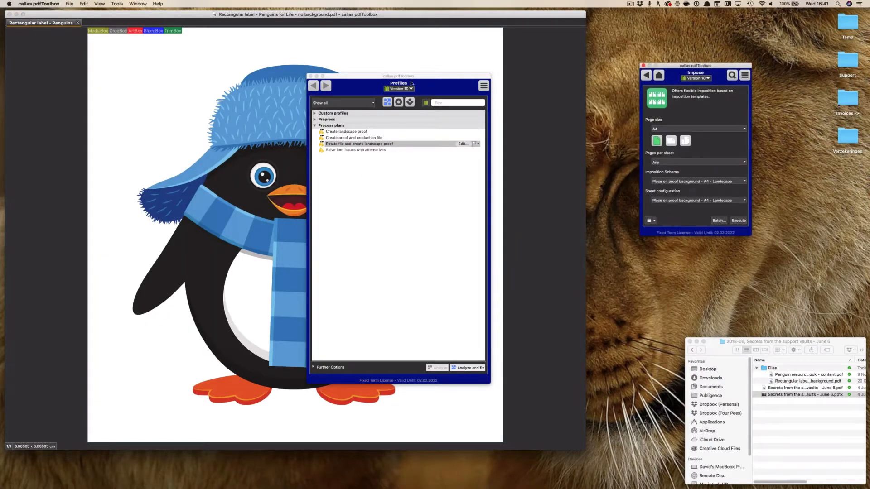
left_click_drag(418, 77, 564, 66)
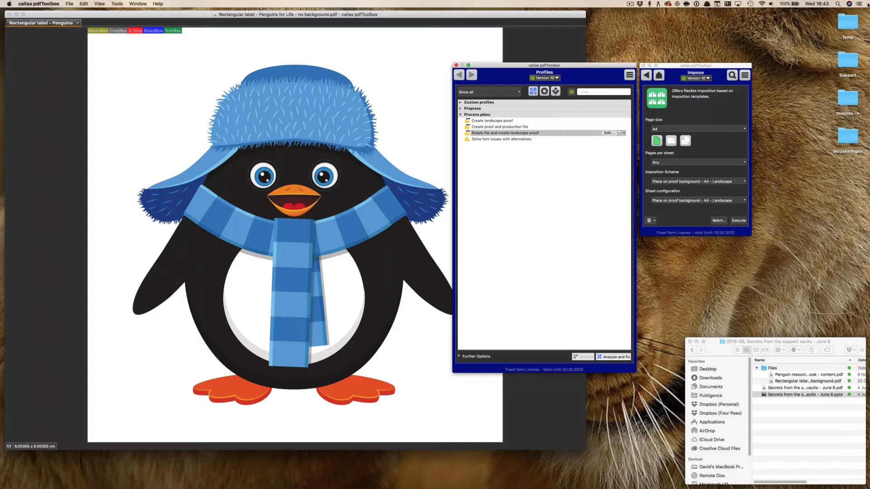
Switch to the PowerPoint presentation and show its closing slide, "That's it folks! Questions?"
key("super+Tab")
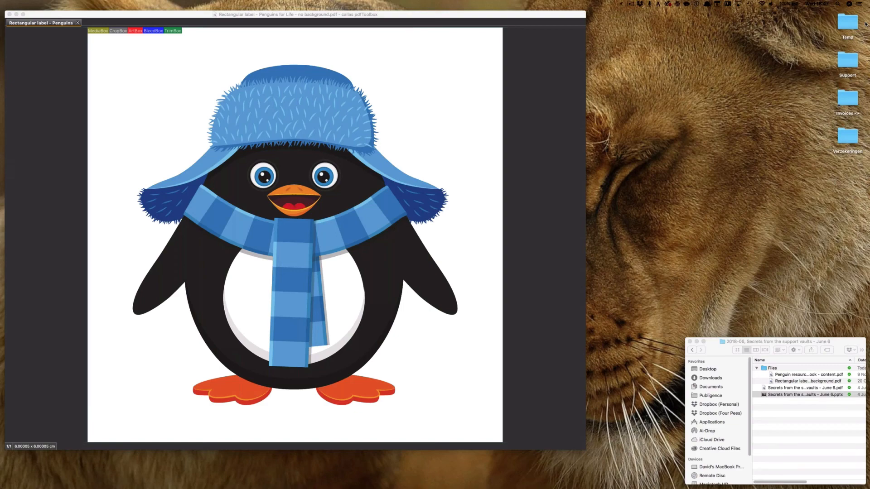
key("super+Tab")
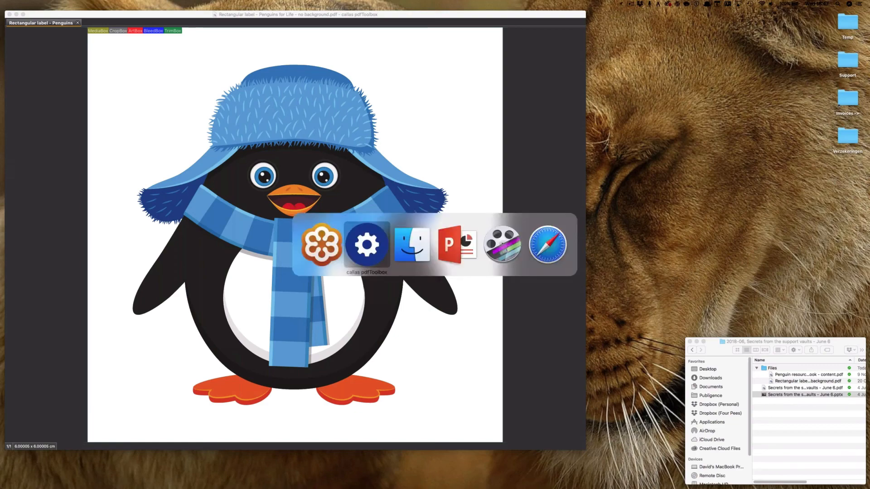
key("super+Tab")
key("super+Tab")
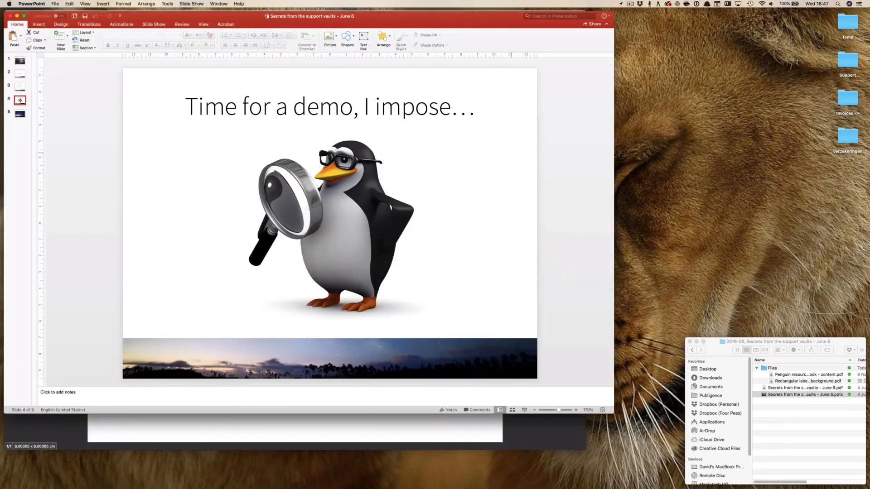
left_click(20, 114)
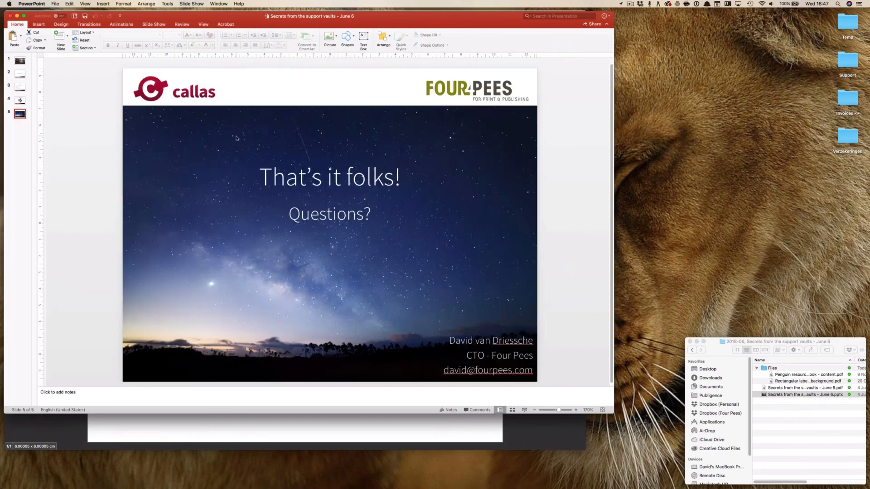